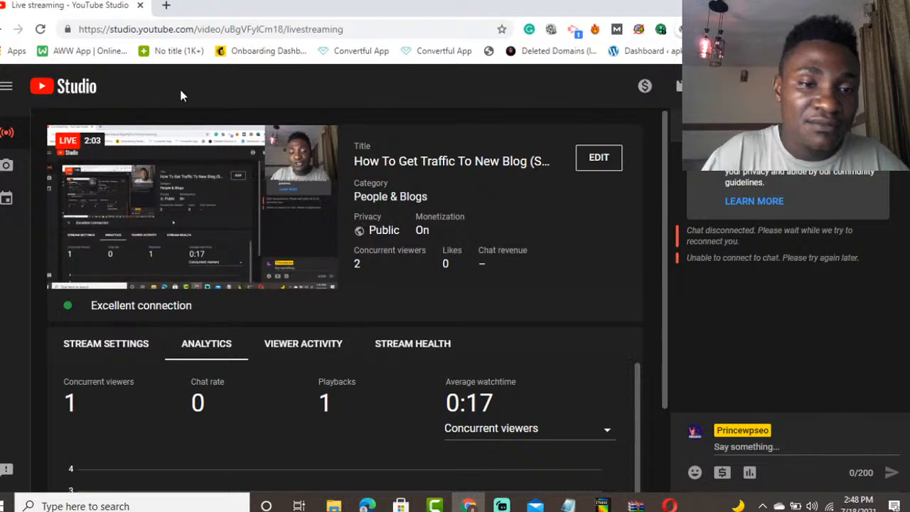
Open expireddomains.net in a new browser tab and log in to the member area with the saved credentials
key(ctrl+t)
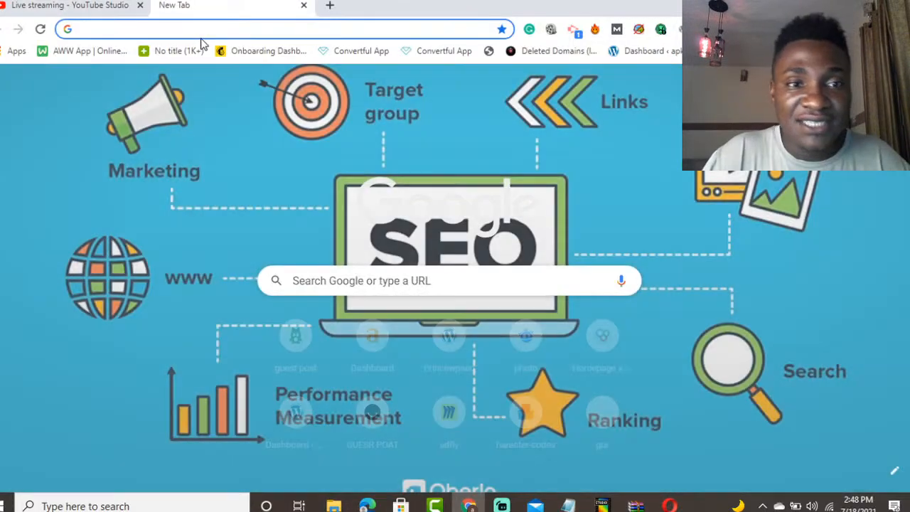
click(203, 28)
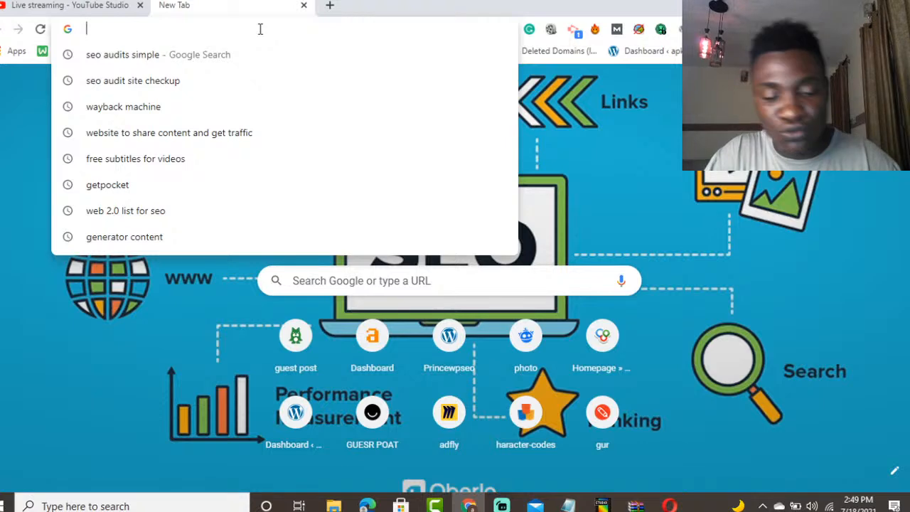
text(x)
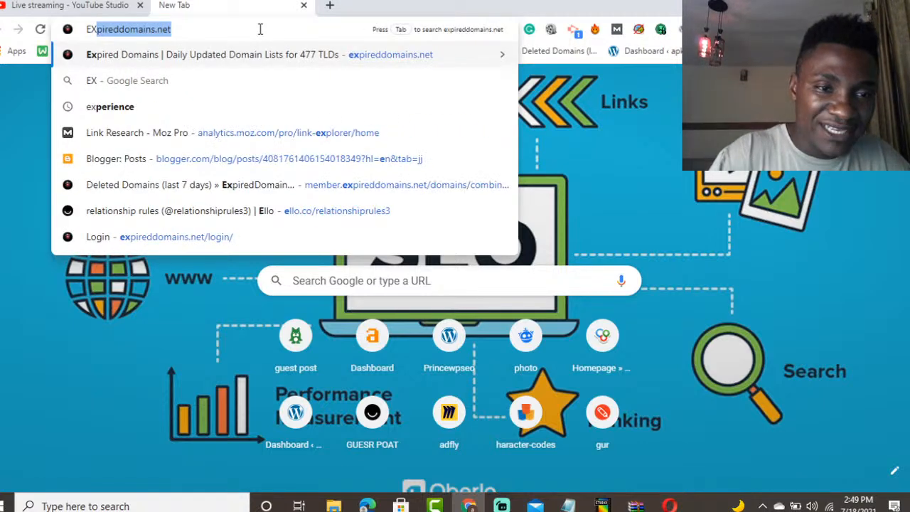
key(Return)
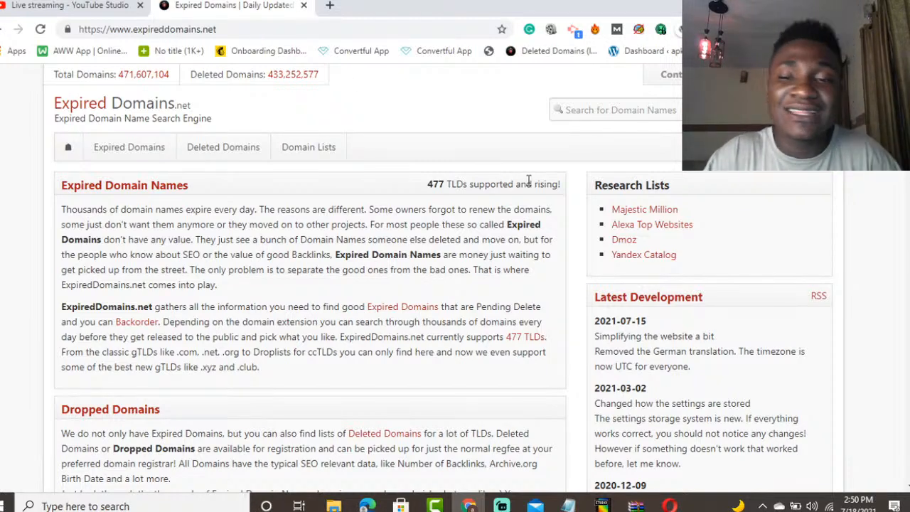
click(746, 74)
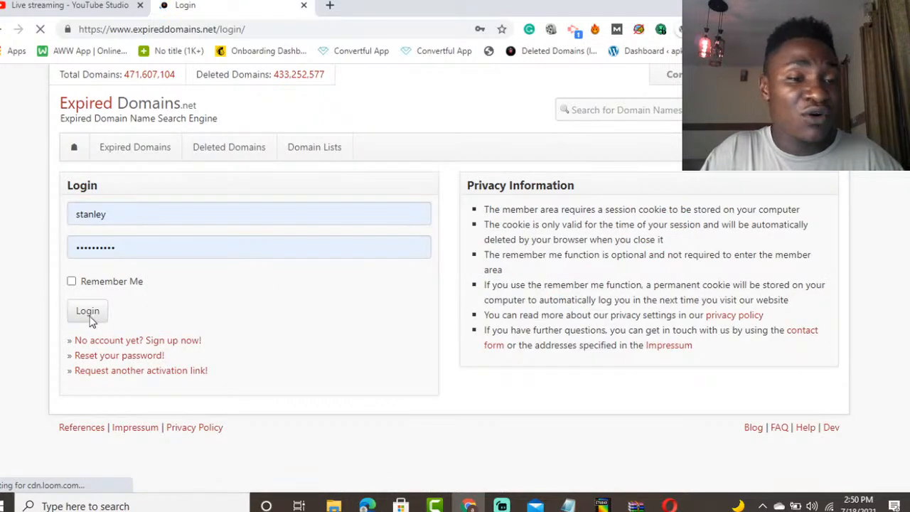
click(94, 316)
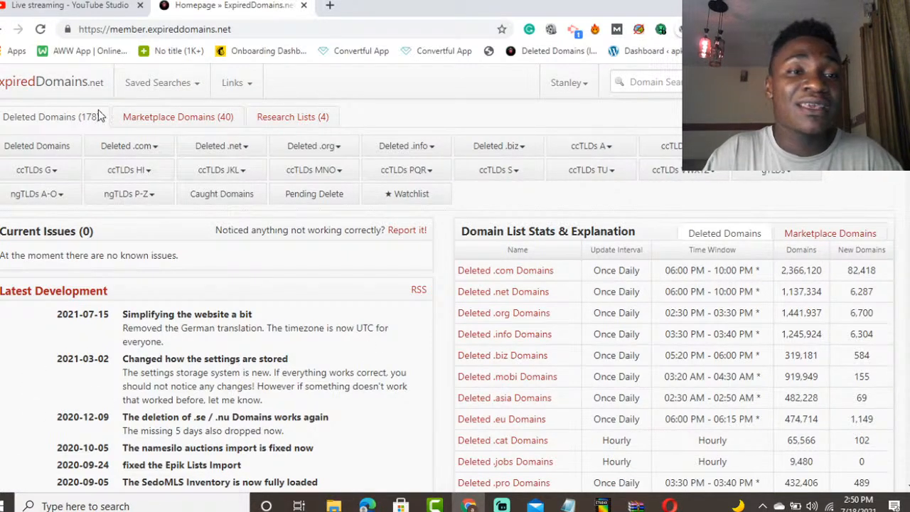
click(29, 8)
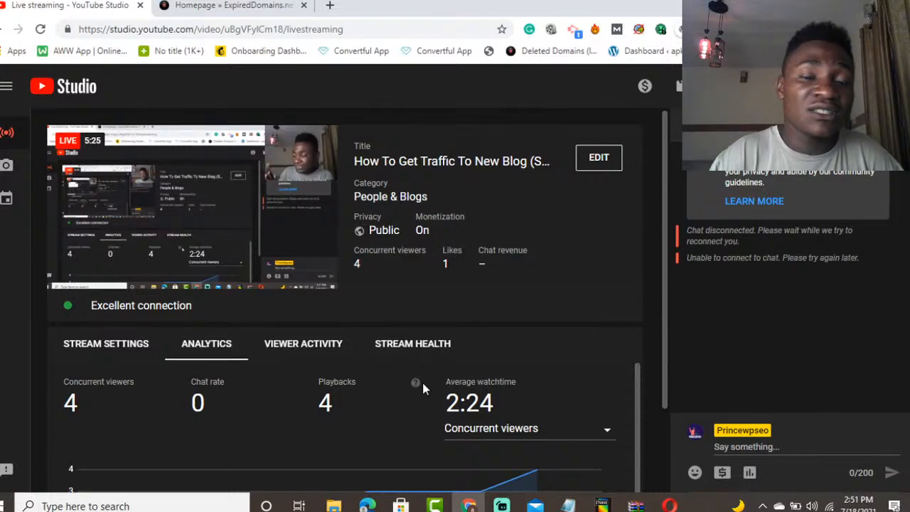
mouse_move(323, 288)
key(ctrl+Tab)
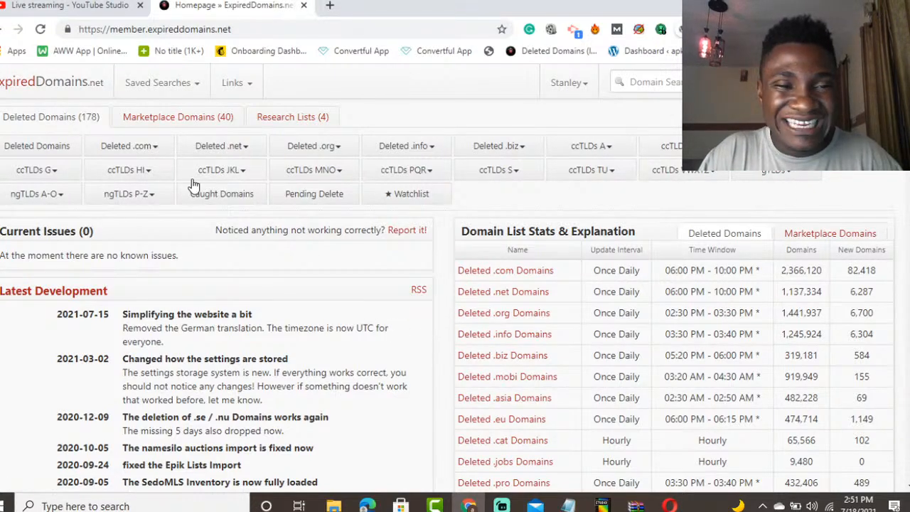
Open the combined Deleted Domains list and show its filter options
click(29, 147)
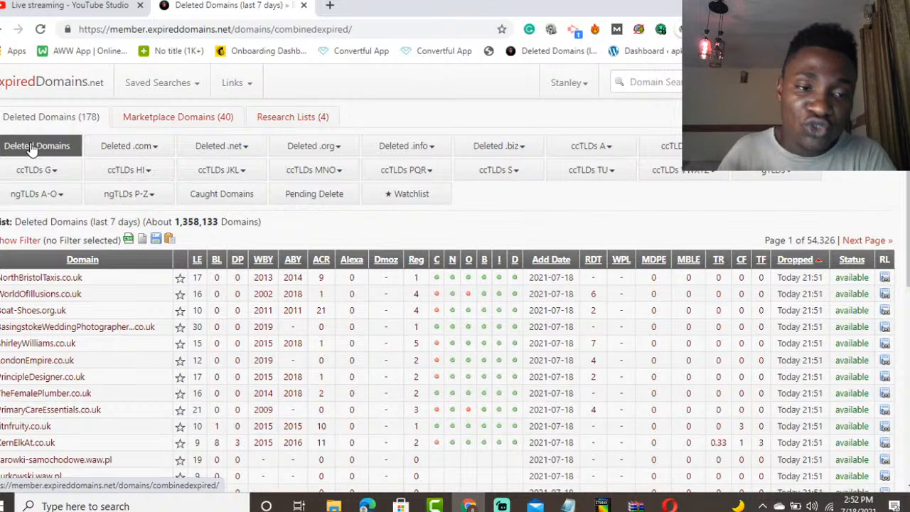
click(37, 149)
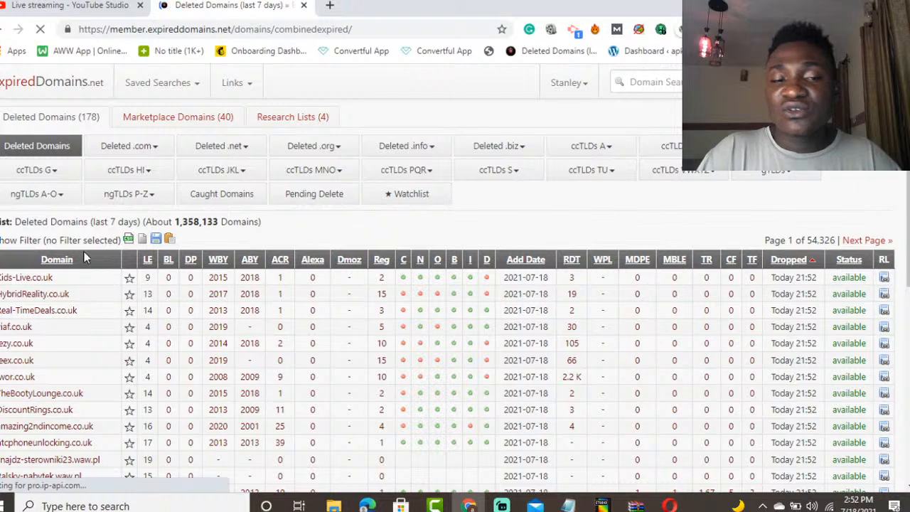
click(19, 242)
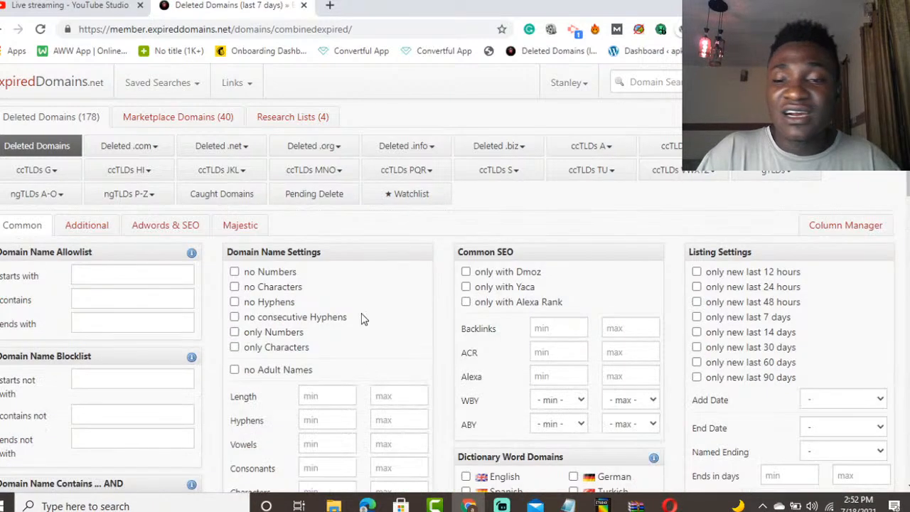
Limit the common filter to only available domains with English dictionary words, showing 100 domains per page
scroll(362, 317, down, 5)
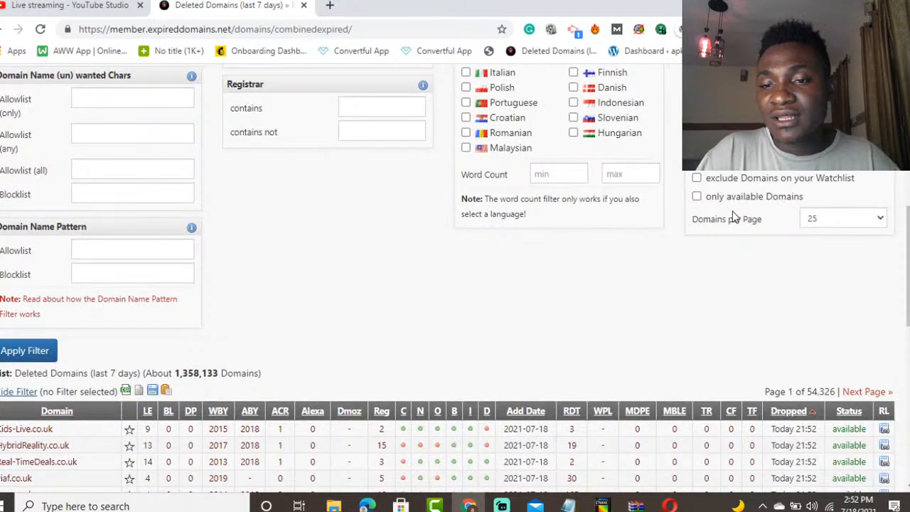
click(720, 198)
click(840, 223)
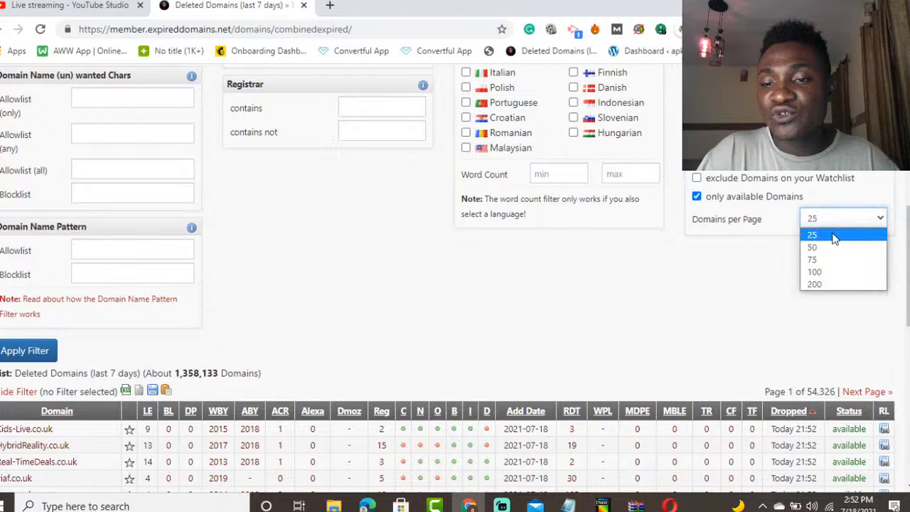
click(820, 272)
scroll(461, 252, up, 3)
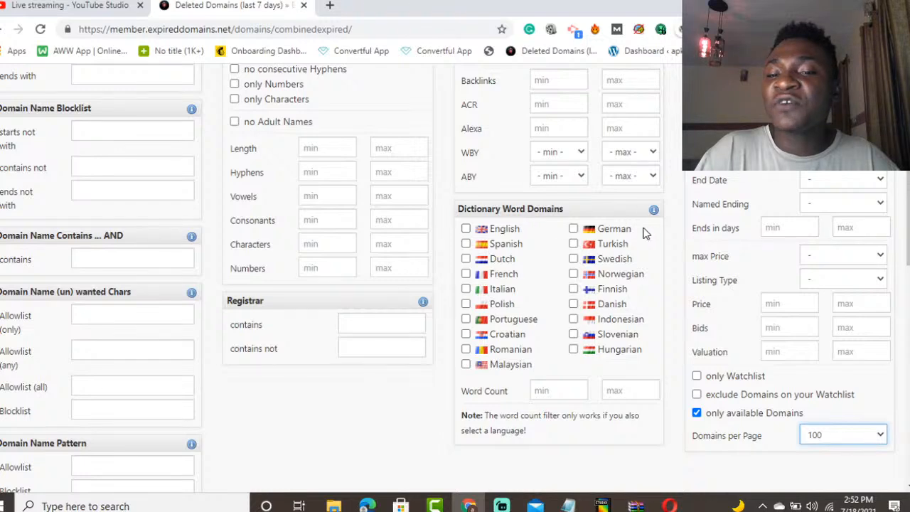
click(497, 231)
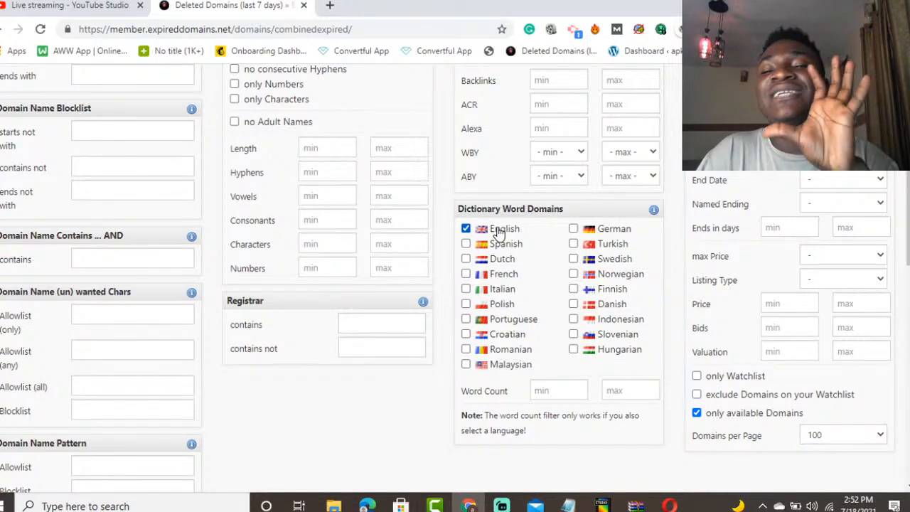
Restrict the additional filter's original gTLDs to com, net, org and info
scroll(674, 274, up, 3)
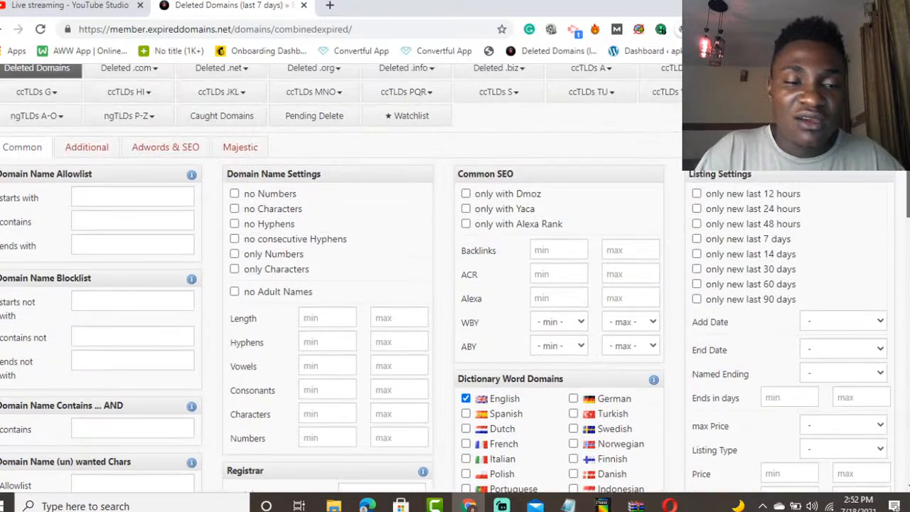
scroll(451, 264, down, 1)
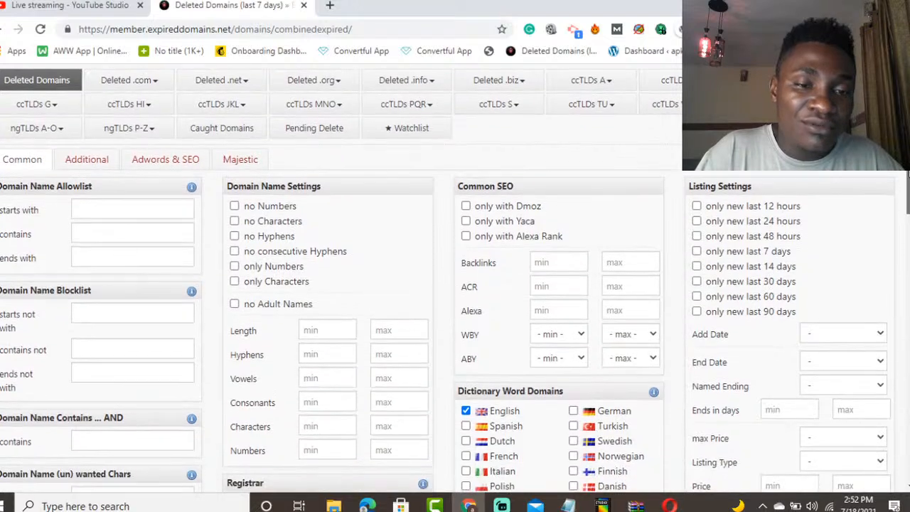
scroll(451, 264, up, 1)
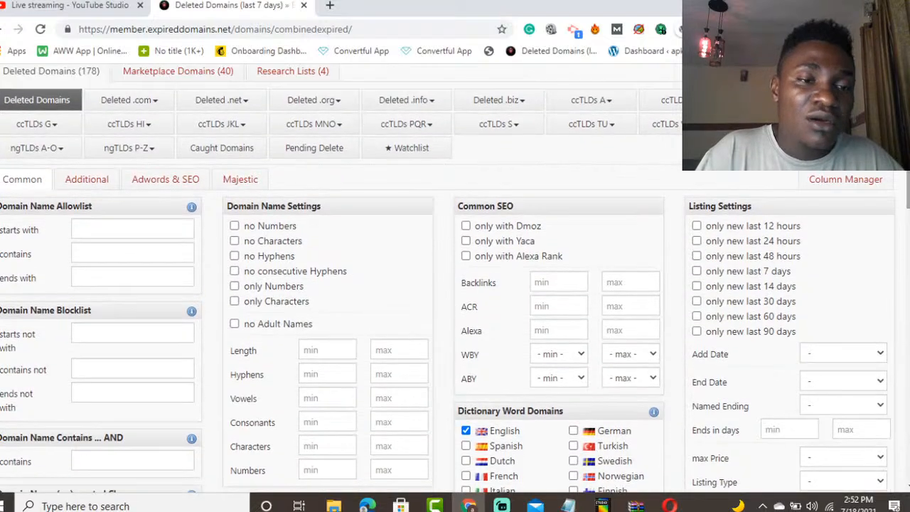
click(87, 181)
click(5, 306)
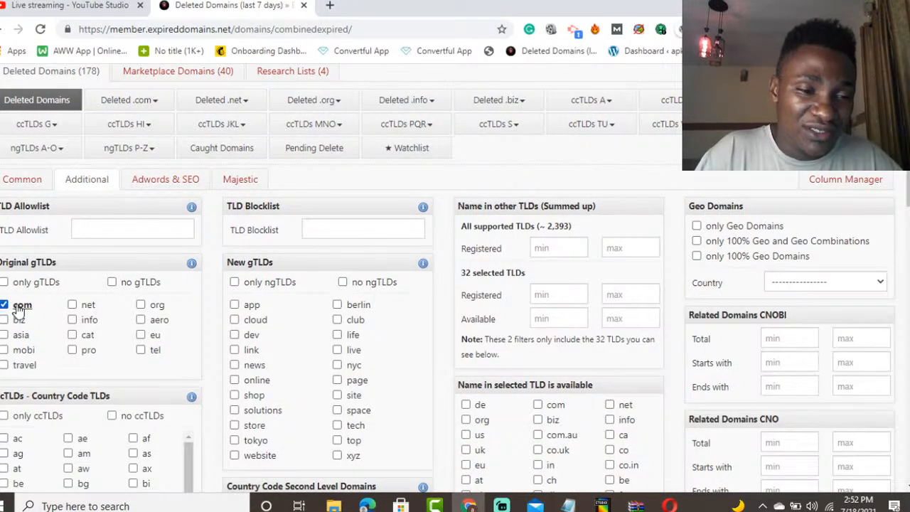
click(72, 305)
click(139, 305)
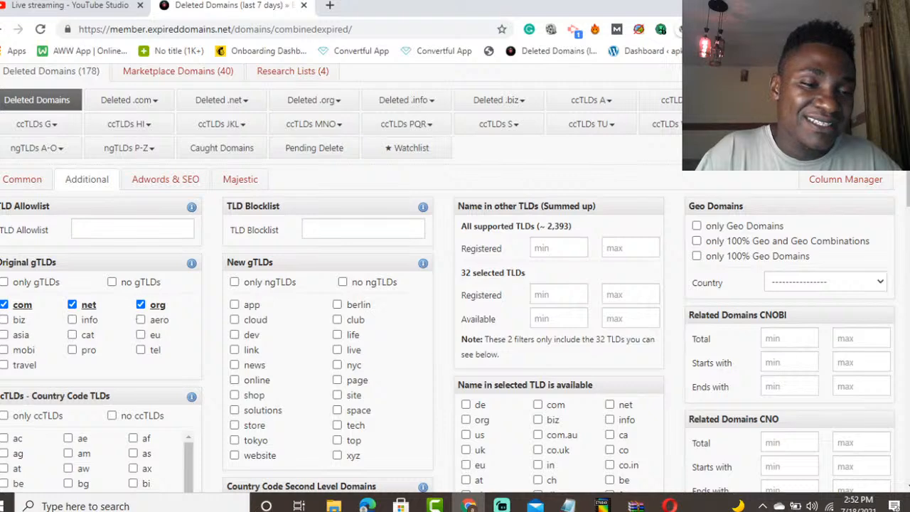
click(88, 322)
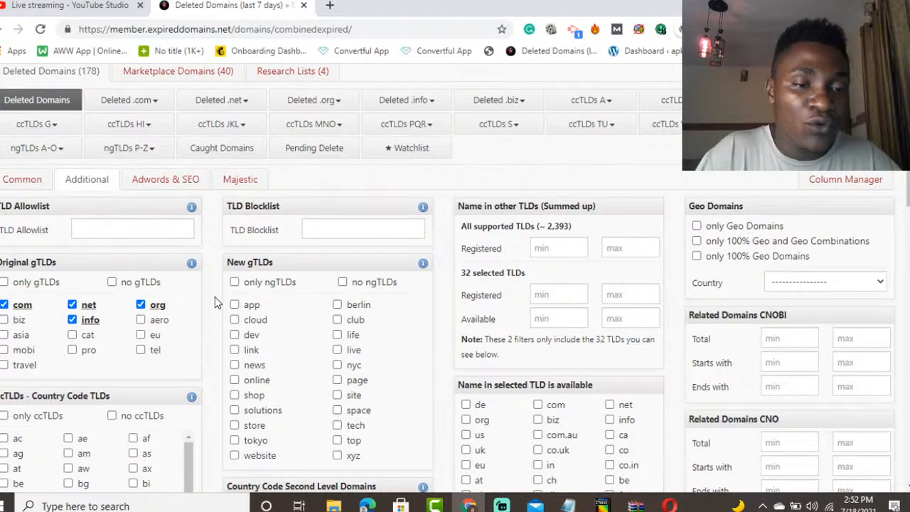
Set the minimum Majestic Citation Flow and Trust Flow to 10 each
click(171, 183)
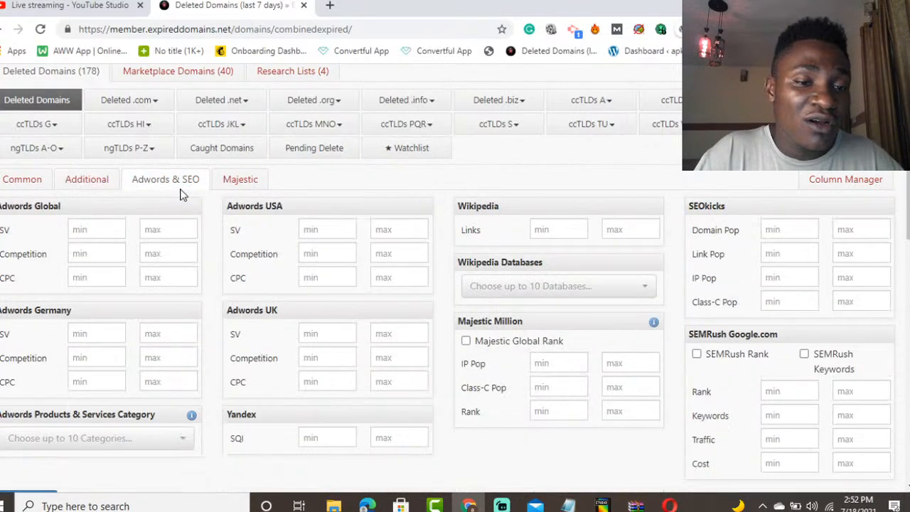
click(543, 232)
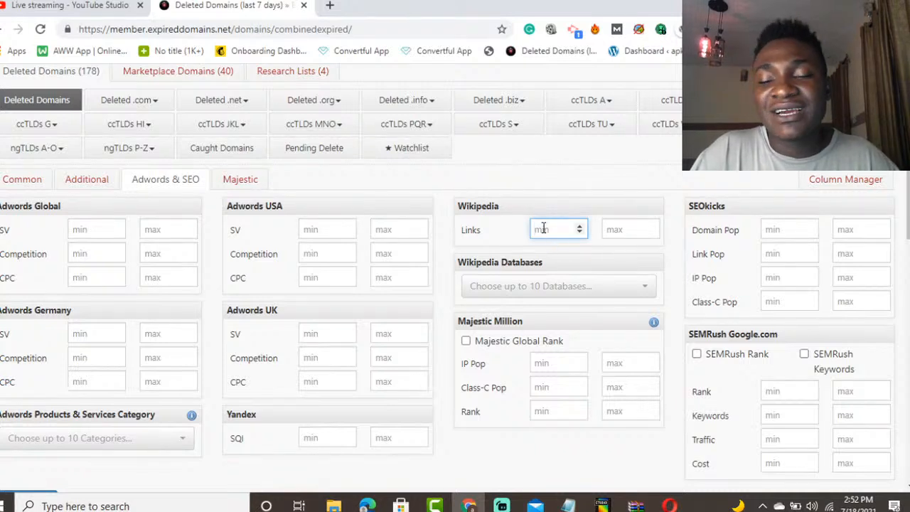
click(239, 182)
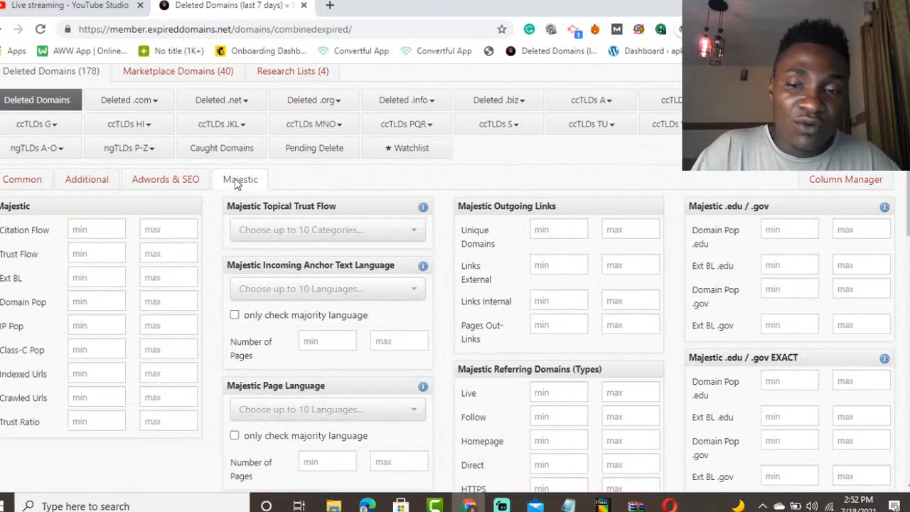
click(101, 230)
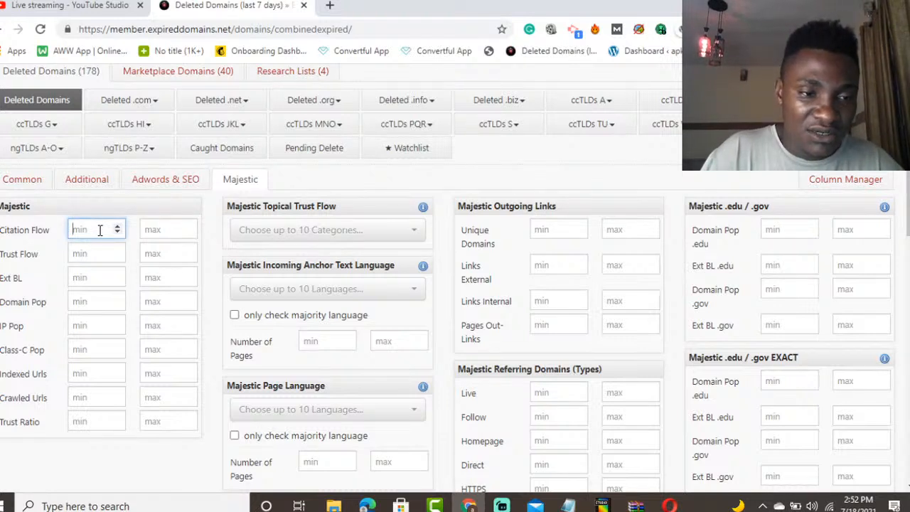
click(100, 230)
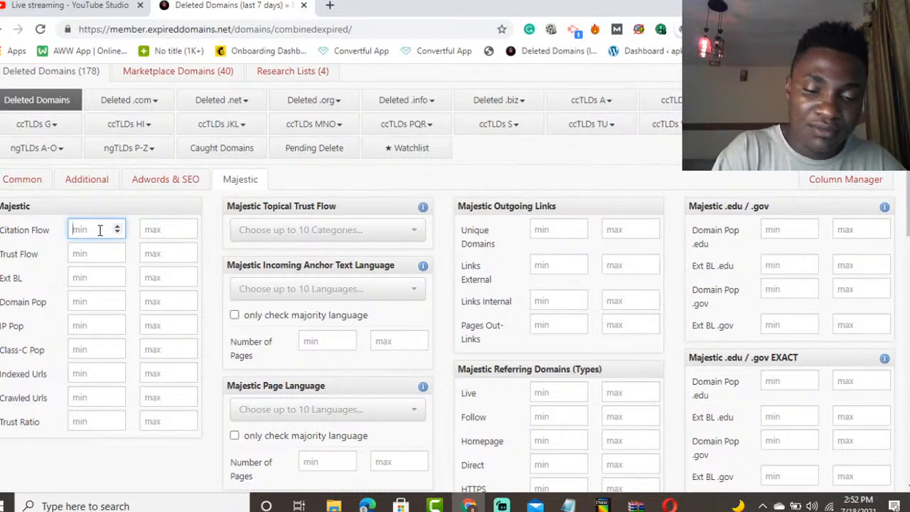
text(8)
key(BackSpace)
text(10)
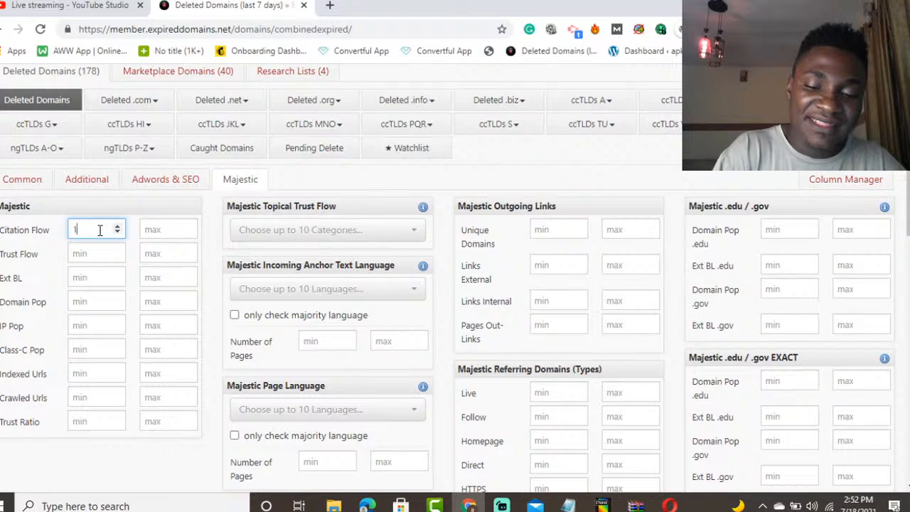
click(103, 250)
text(10)
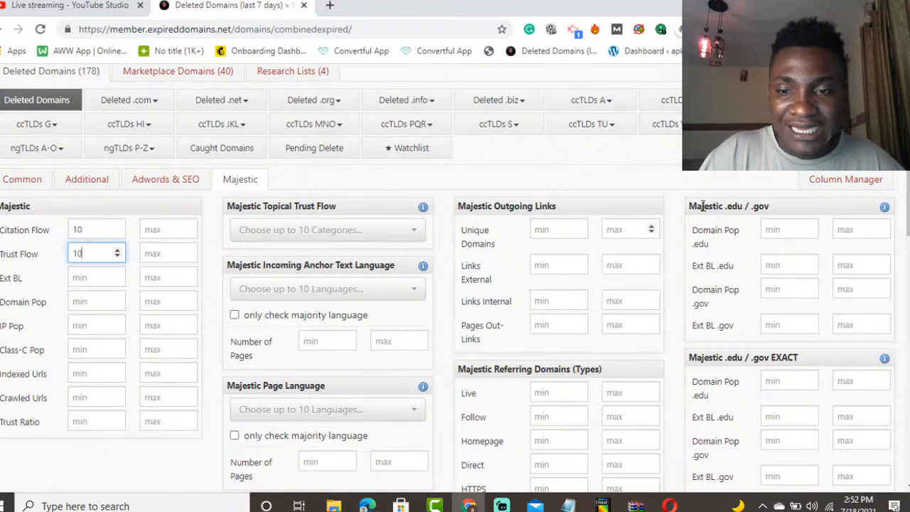
Apply the configured filter to the deleted domains list
scroll(829, 245, down, 1)
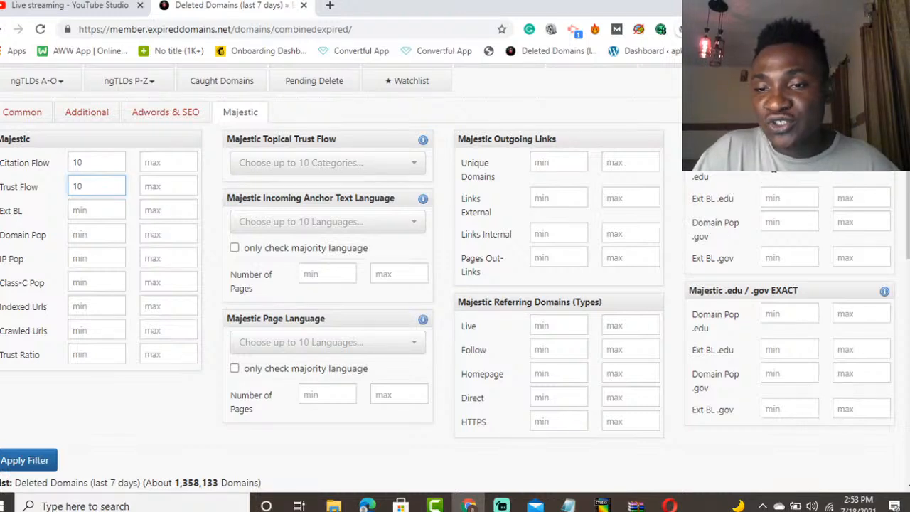
click(774, 167)
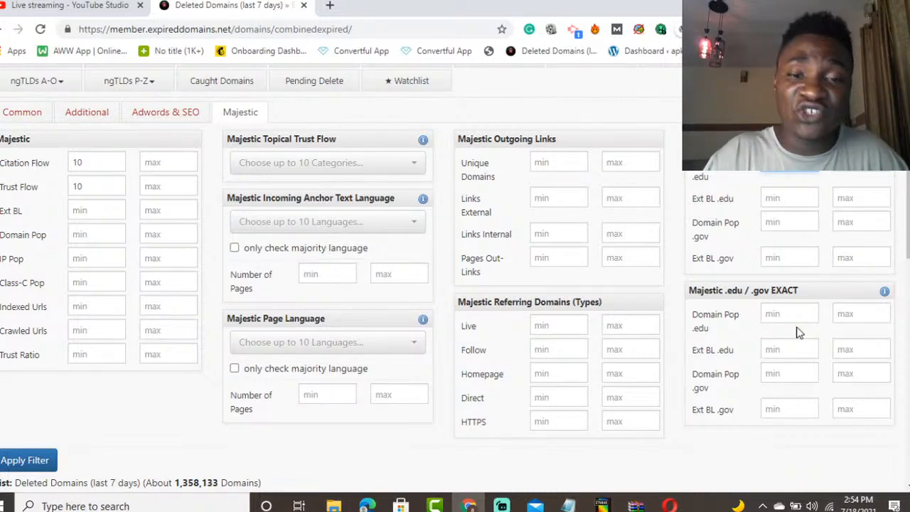
click(28, 461)
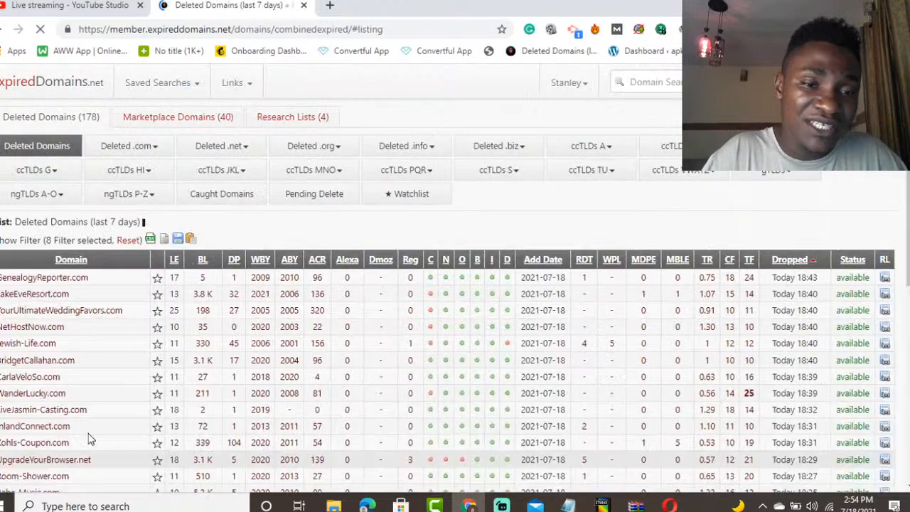
Copy the domain LakeEveResort.com from the deleted domains list and search Google for "wayback machine" in a new tab
scroll(285, 342, down, 2)
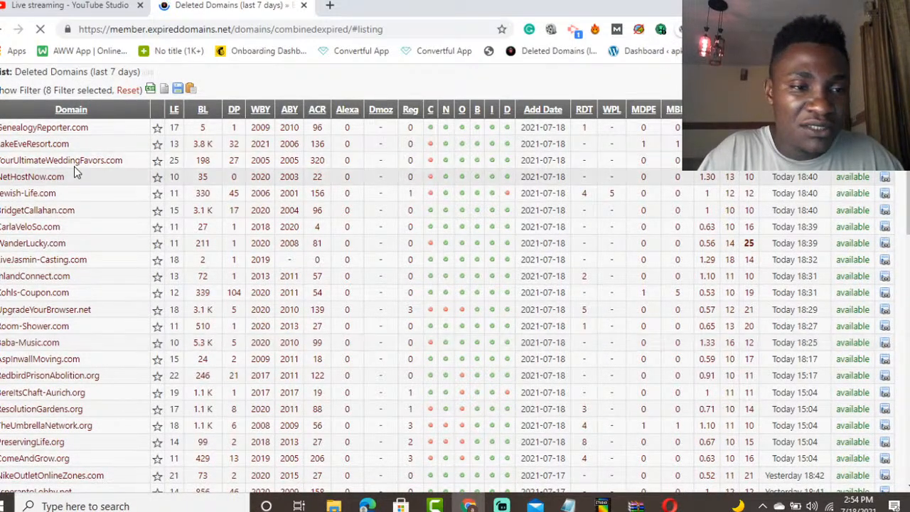
drag(83, 145, 0, 144)
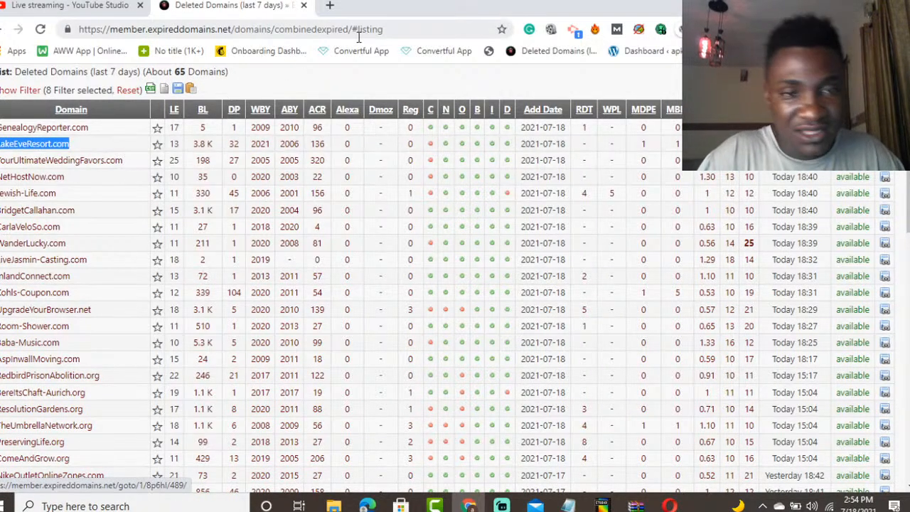
click(330, 5)
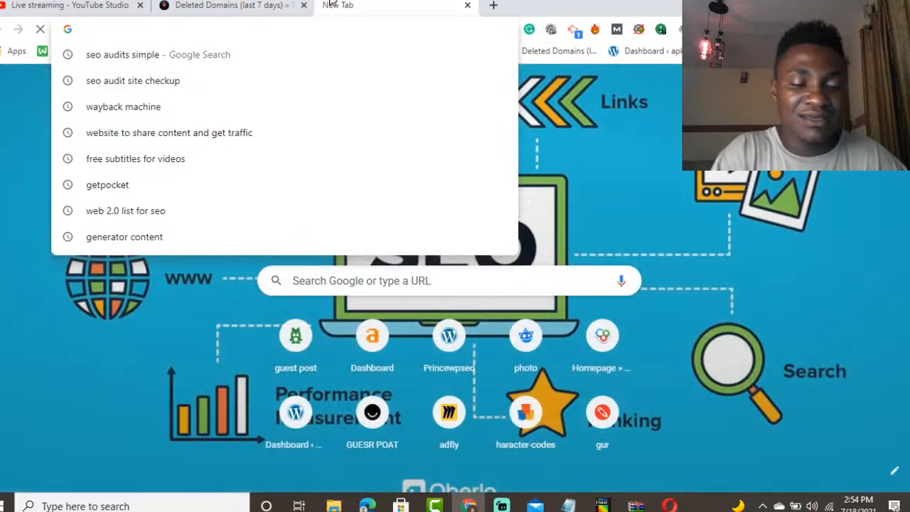
text(WAY)
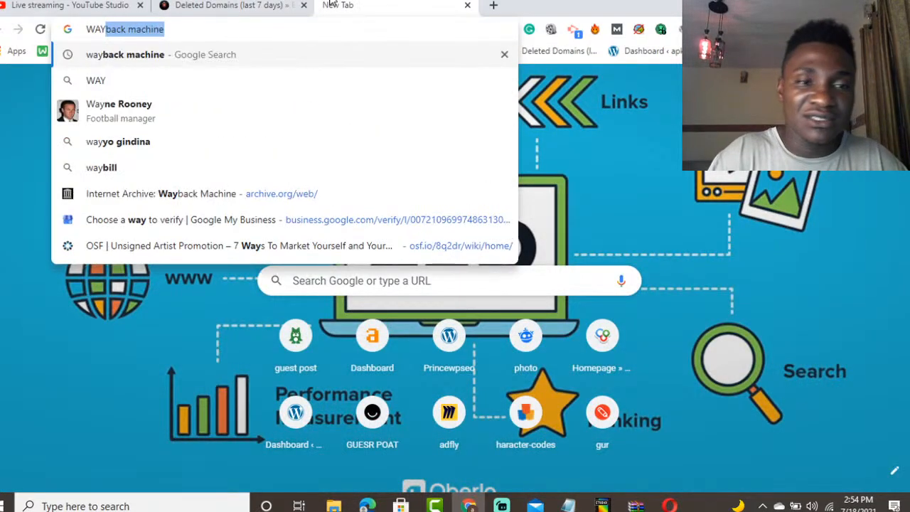
key(Return)
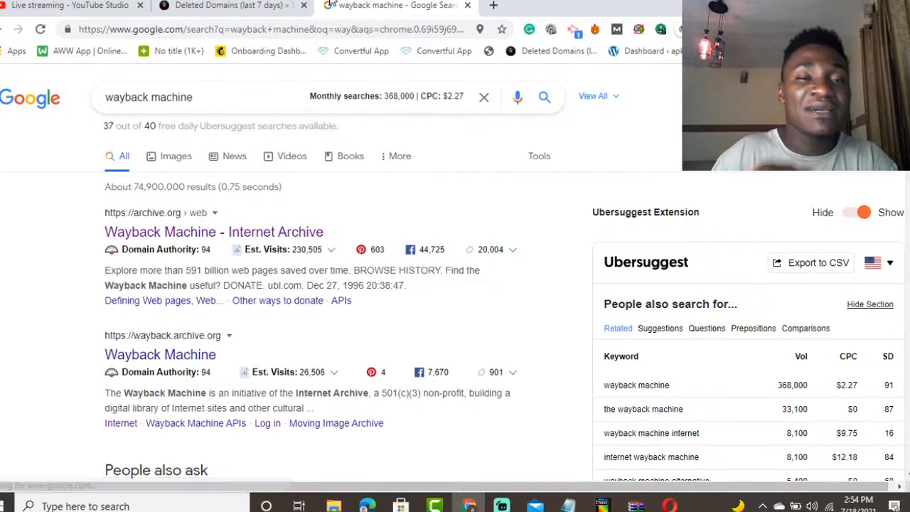
Examine the WBY and ABY years of LakeEveResort.com in the deleted domains list
click(251, 4)
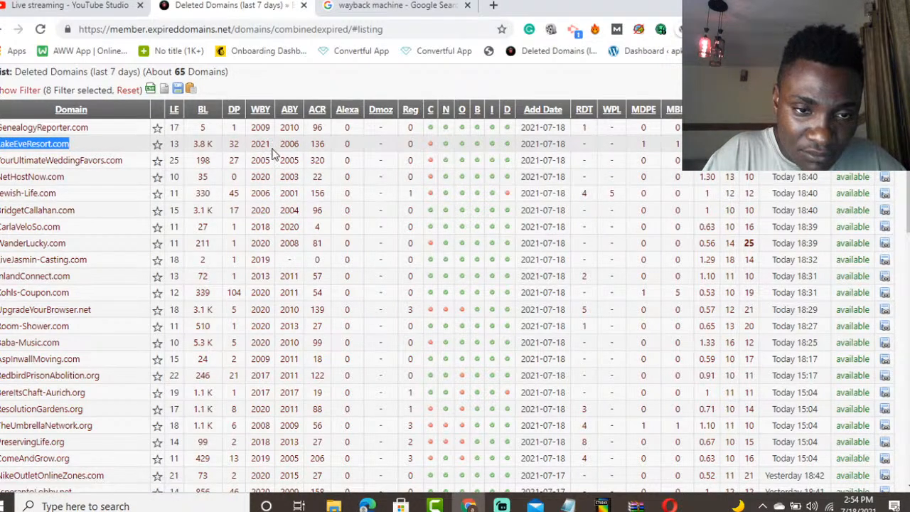
drag(271, 146, 251, 145)
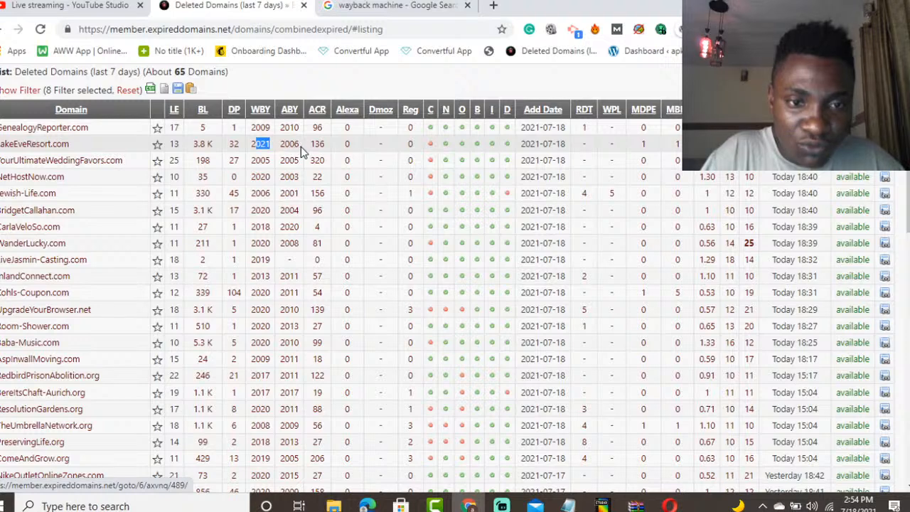
drag(300, 144, 286, 145)
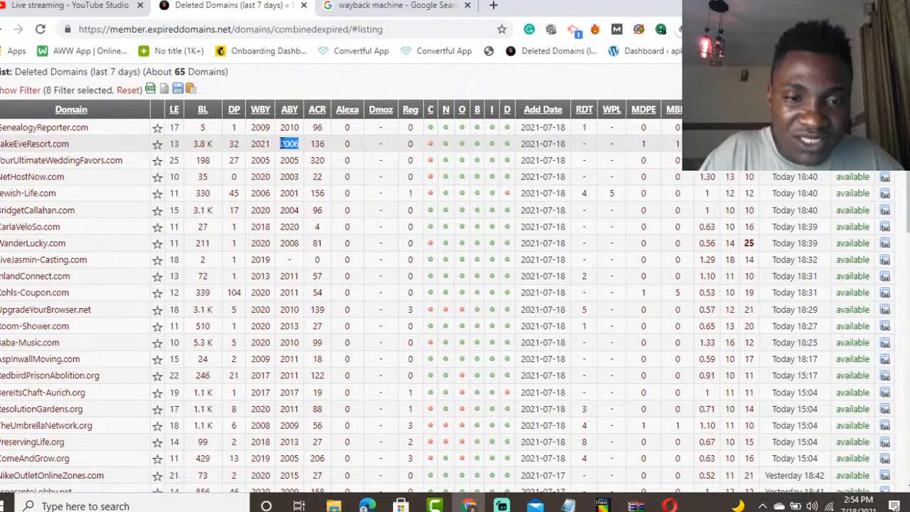
mouse_move(285, 150)
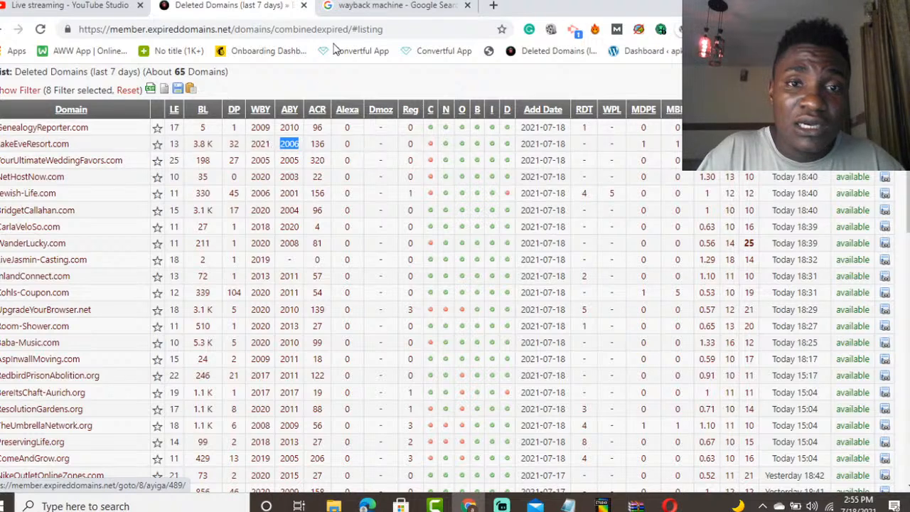
Open the Internet Archive's Wayback Machine from the search results and look up the history of LakeEveResort.com
click(377, 5)
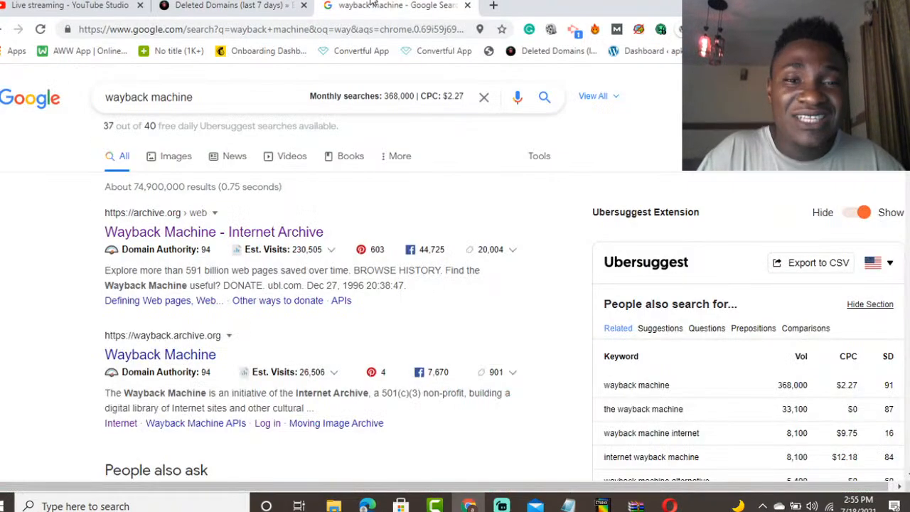
click(136, 236)
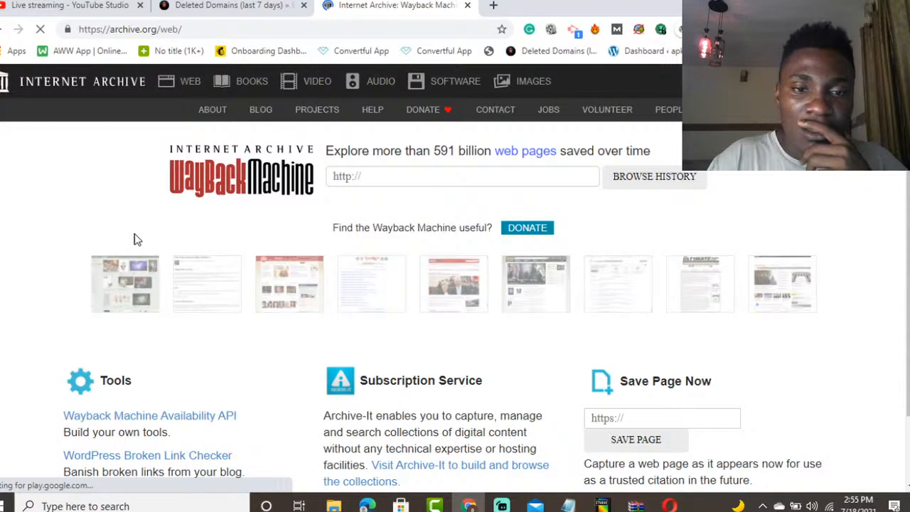
click(71, 4)
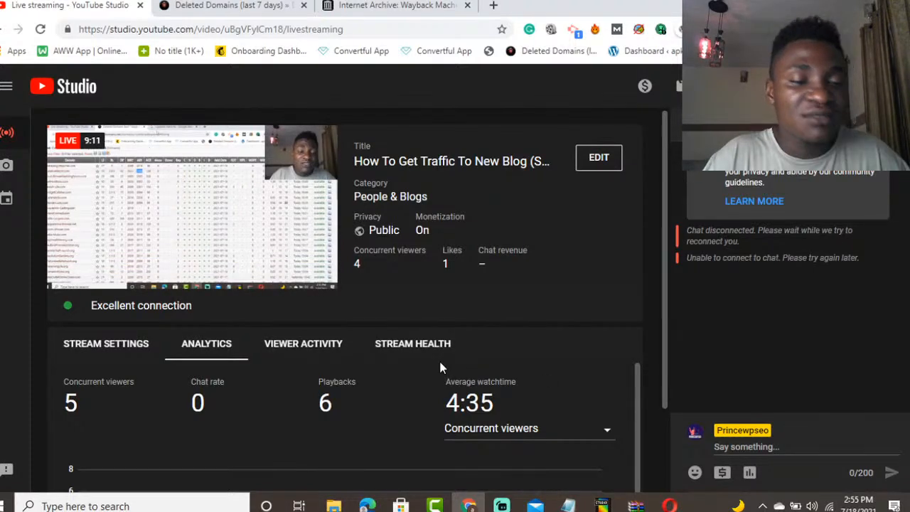
click(432, 4)
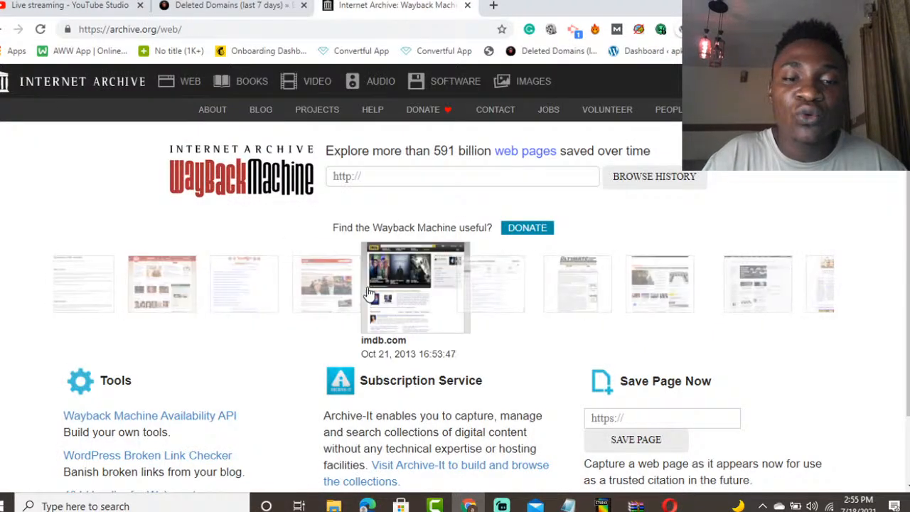
click(383, 183)
text(LakeEveResort.com)
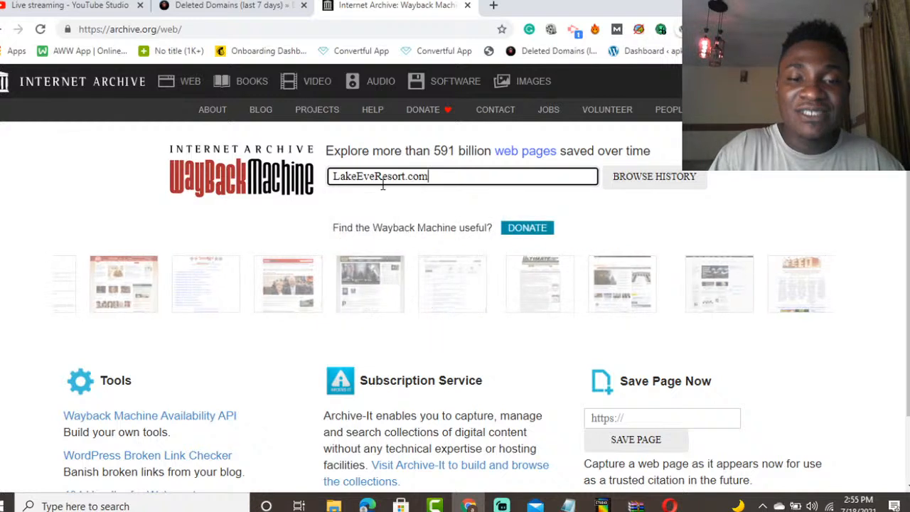
key(Return)
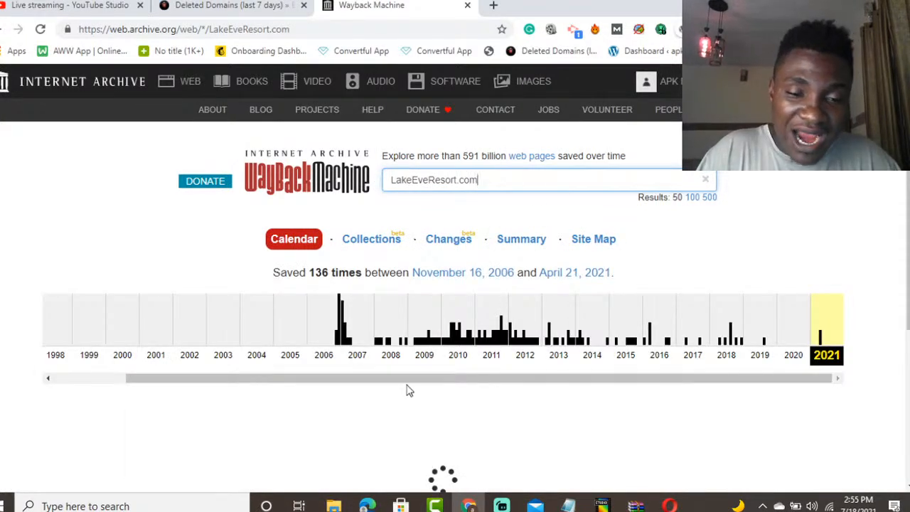
Show the 2006 captures of LakeEveResort.com and compare them with its ABY year in the deleted domains list
click(344, 362)
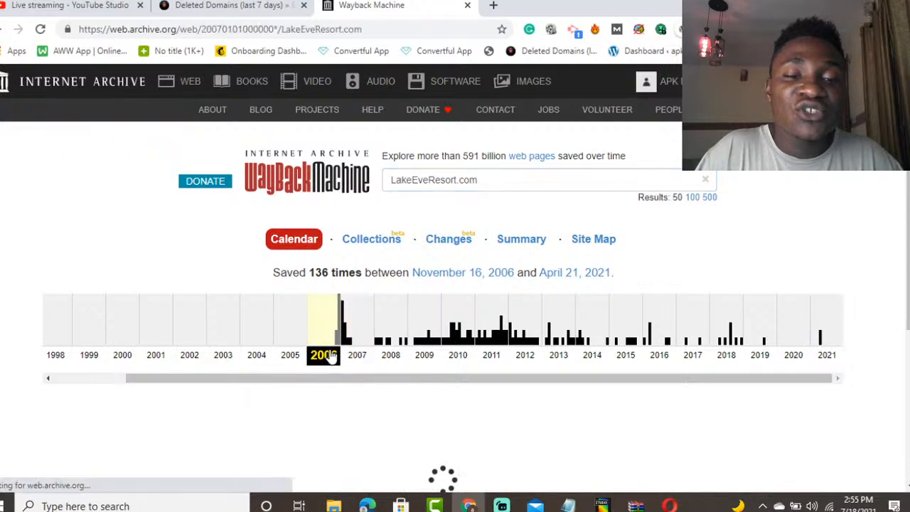
click(214, 6)
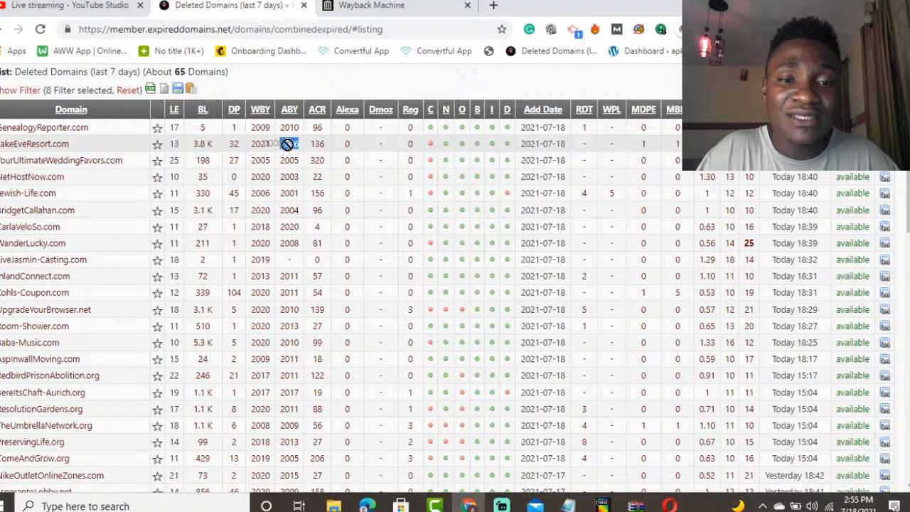
click(392, 4)
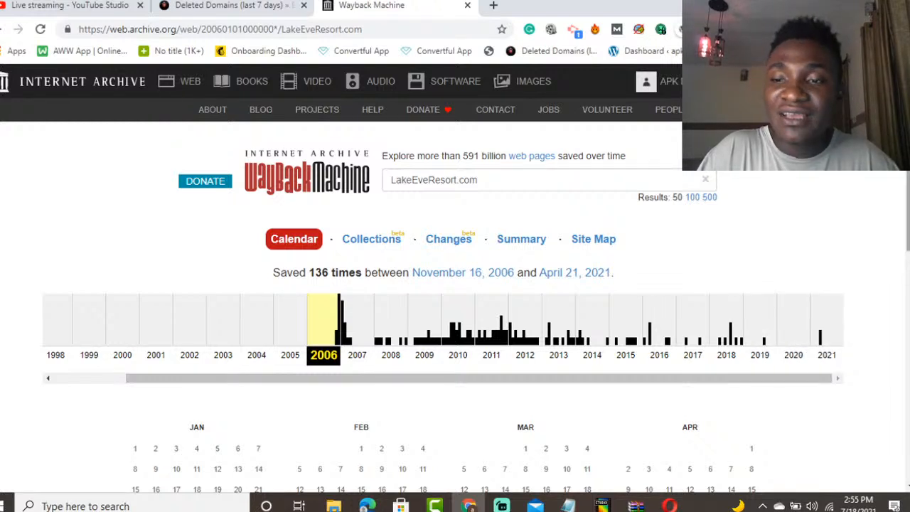
Show the 2010 captures of LakeEveResort.com and view the April 23, 2010 18:12:48 snapshot in a new tab
scroll(477, 277, down, 2)
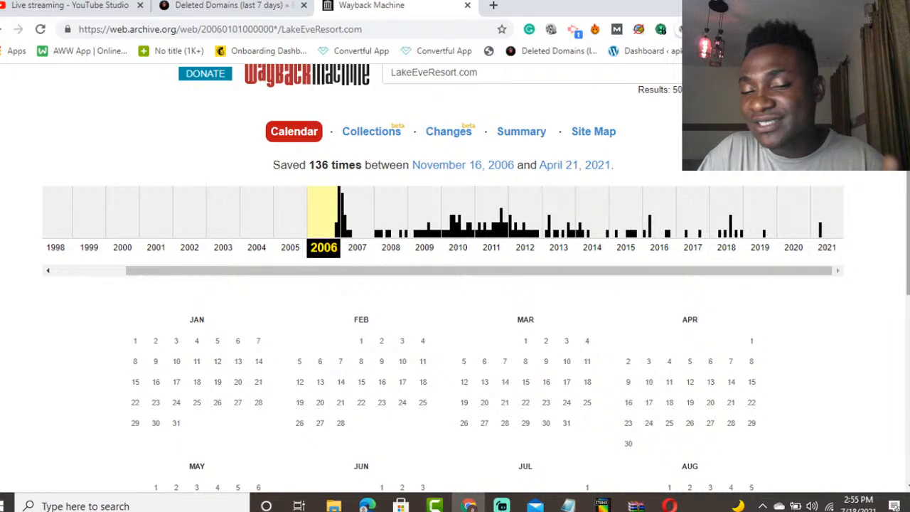
click(444, 225)
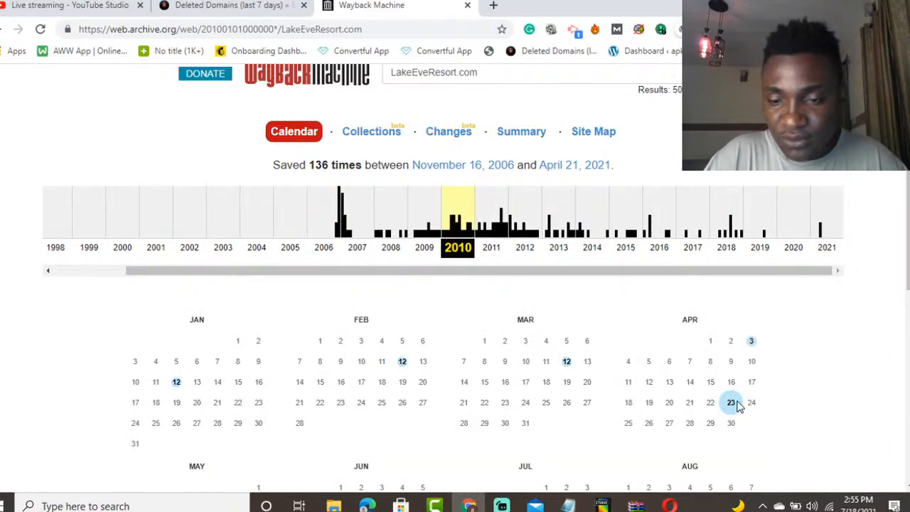
mouse_move(738, 404)
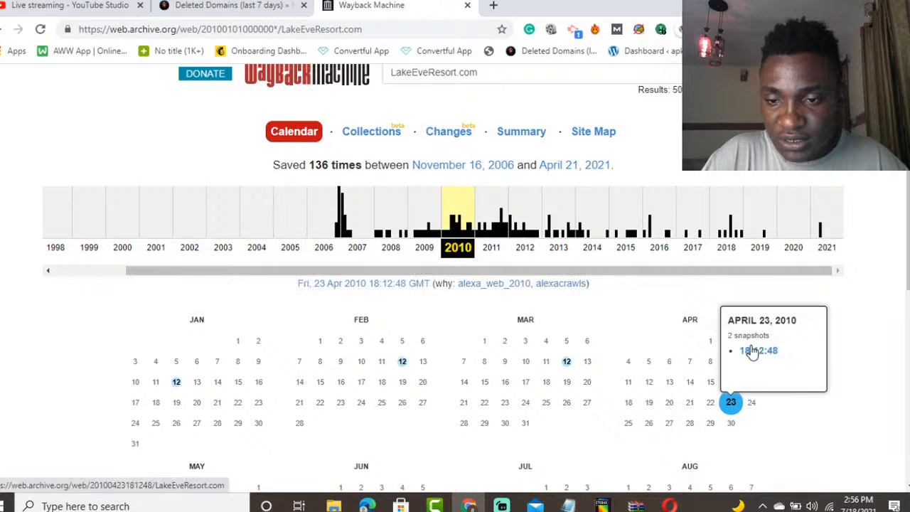
right_click(752, 354)
click(746, 202)
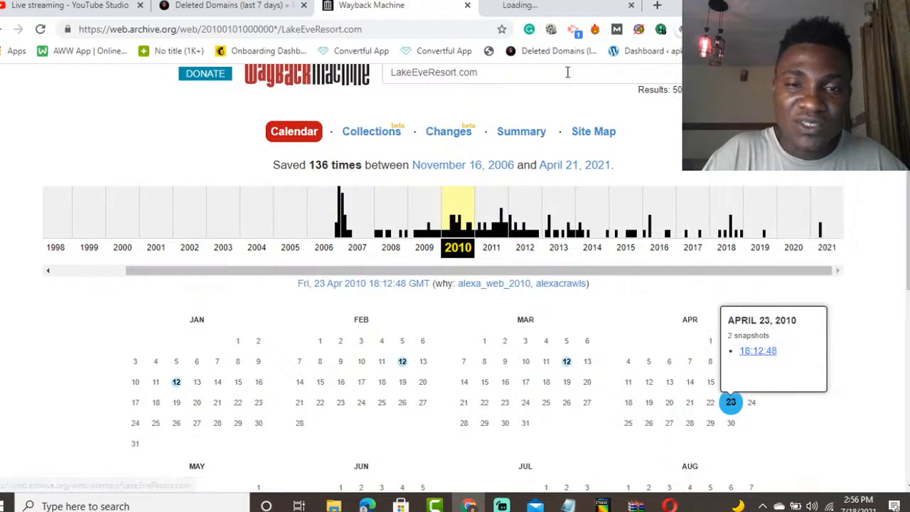
key(ctrl+Tab)
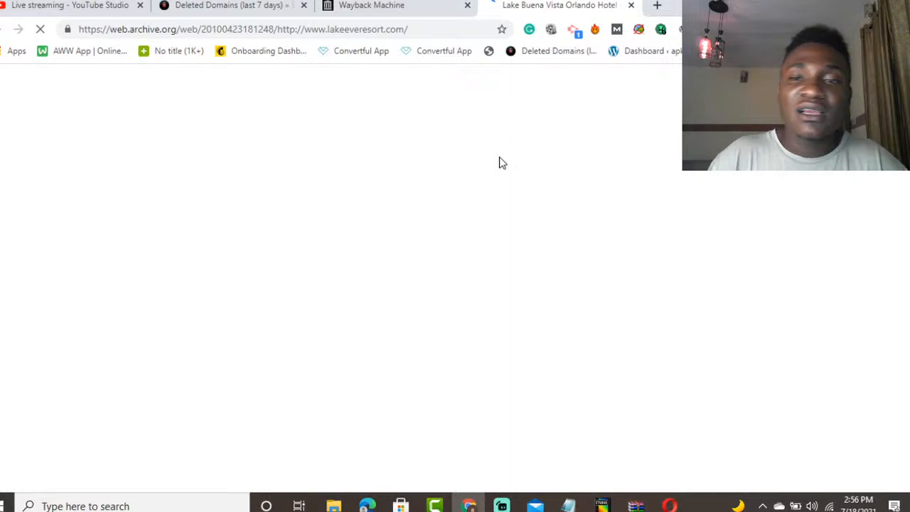
Return briefly to the deleted domains list and open moz.com in a new tab
click(309, 14)
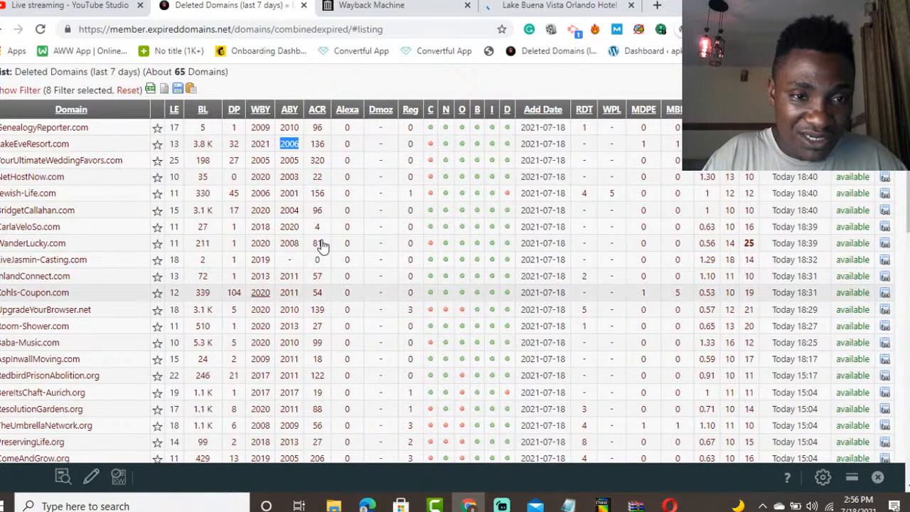
click(656, 5)
click(378, 27)
text(MO)
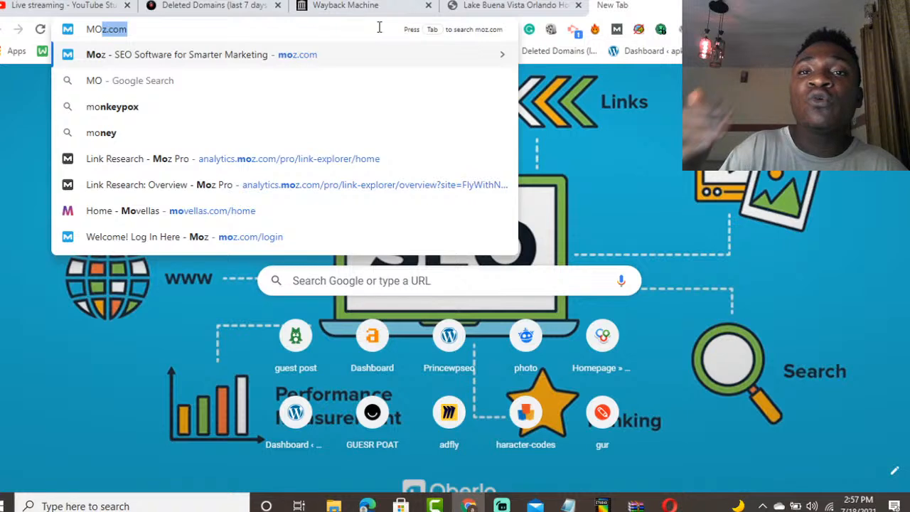
key(Return)
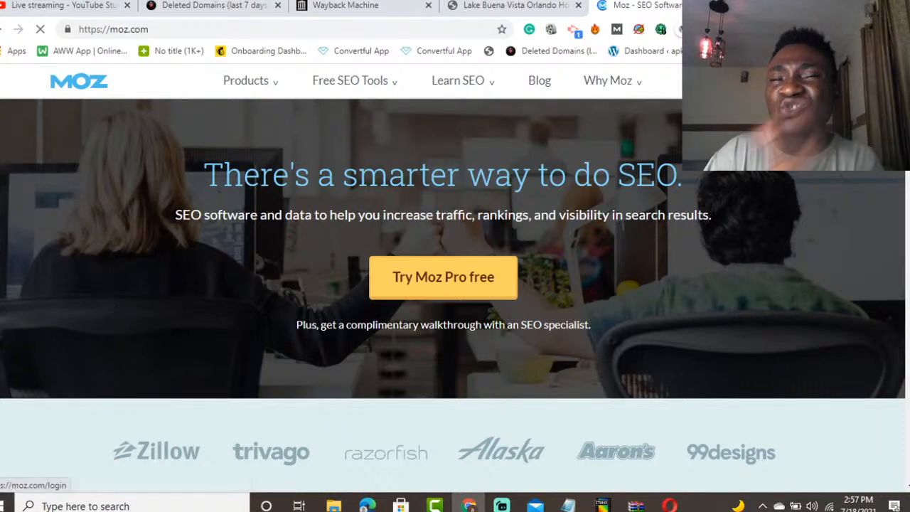
Log in to Moz with the saved account credentials and open Moz Pro's Link Explorer
click(813, 81)
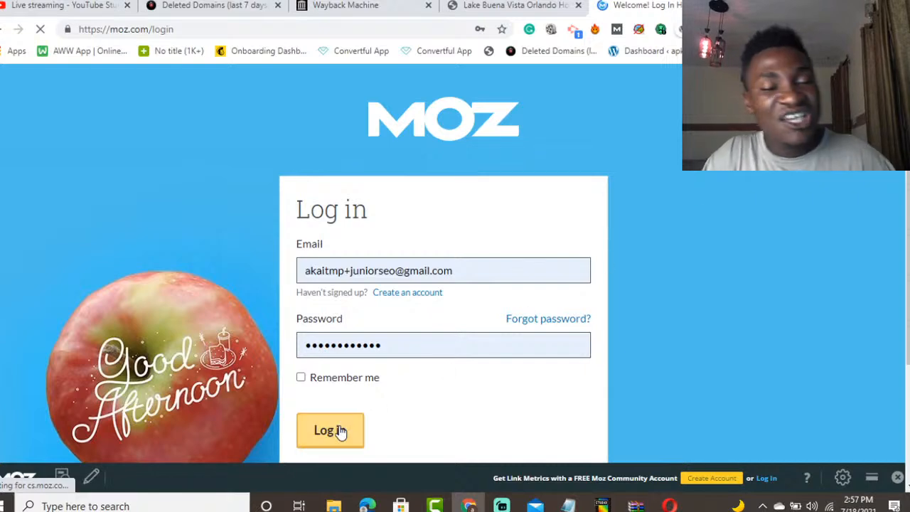
click(331, 433)
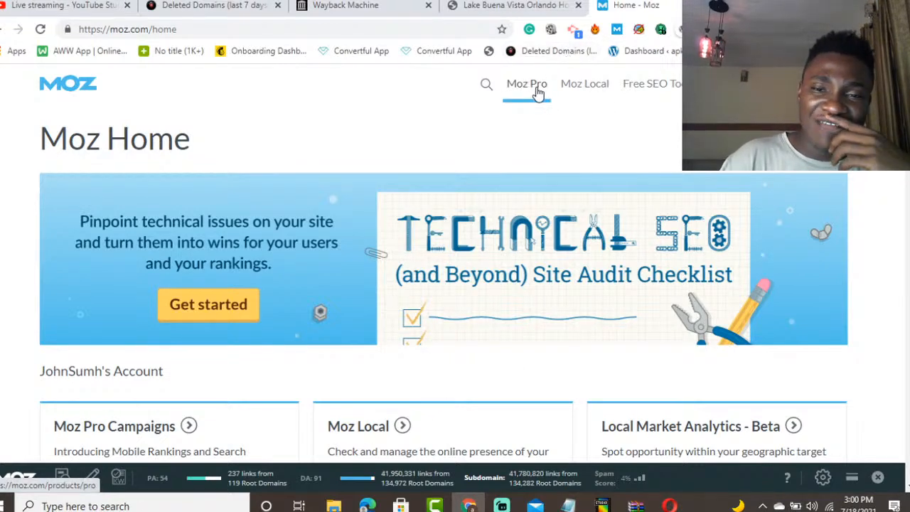
mouse_move(538, 92)
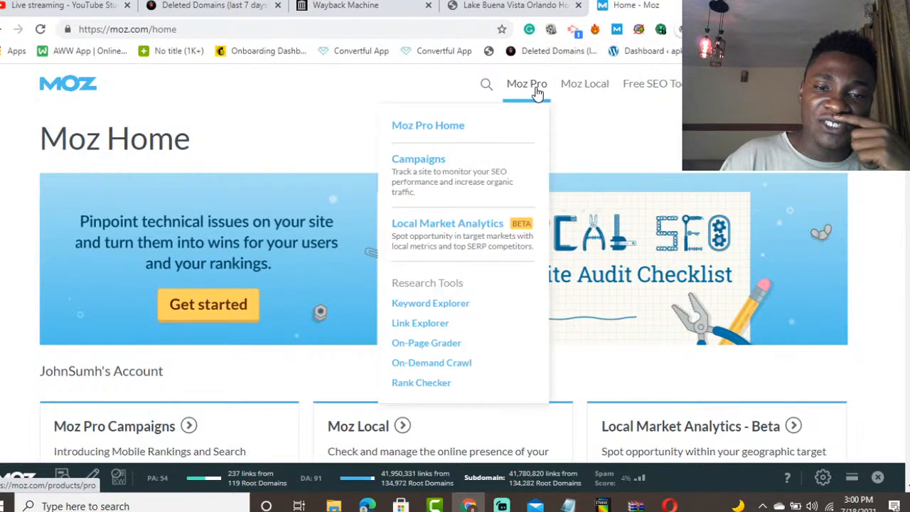
click(431, 324)
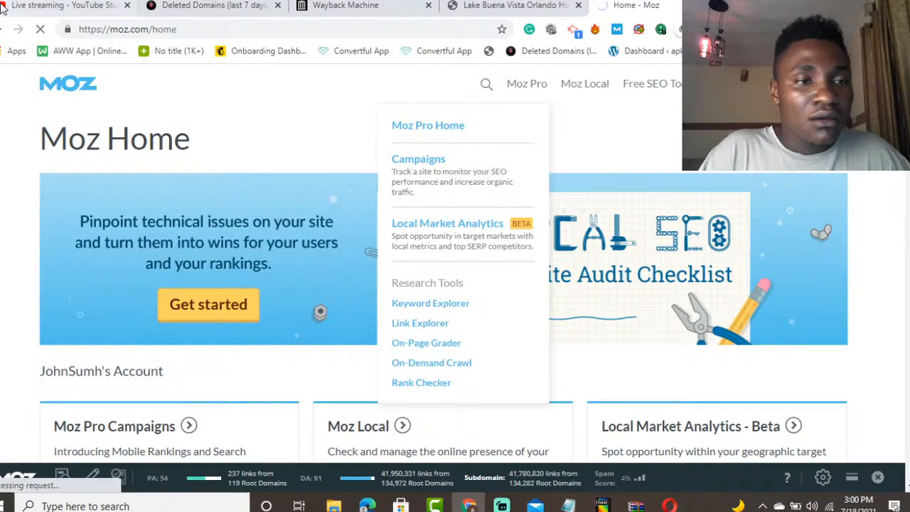
Switch to the YouTube Studio live stream page, close the Moz toolbar overlay and look at the live chat options
click(34, 7)
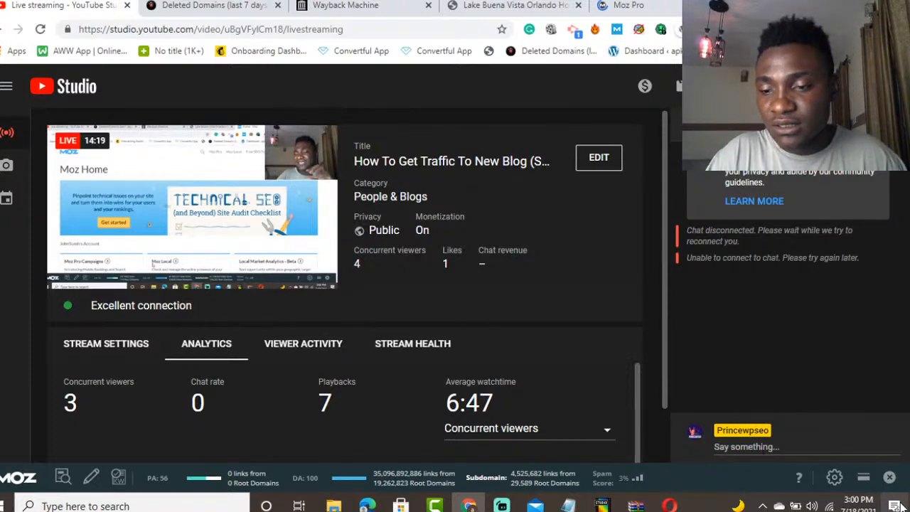
click(890, 477)
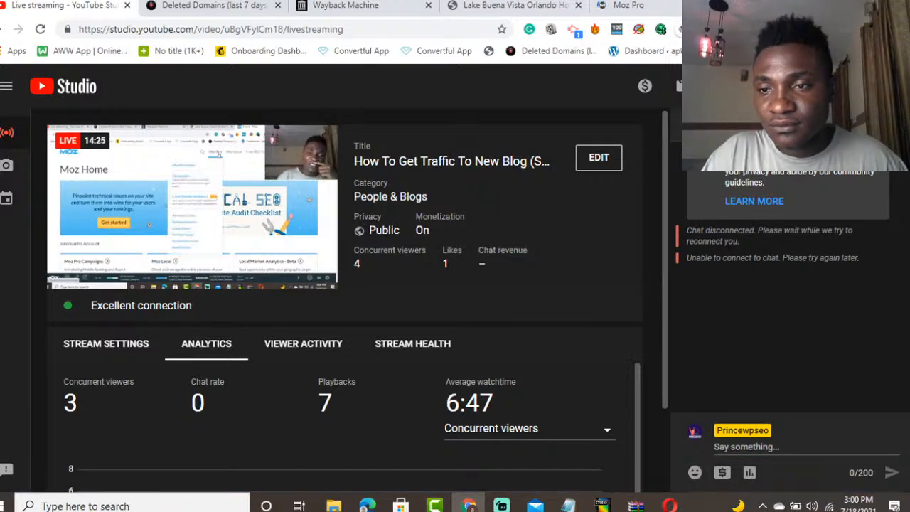
click(888, 177)
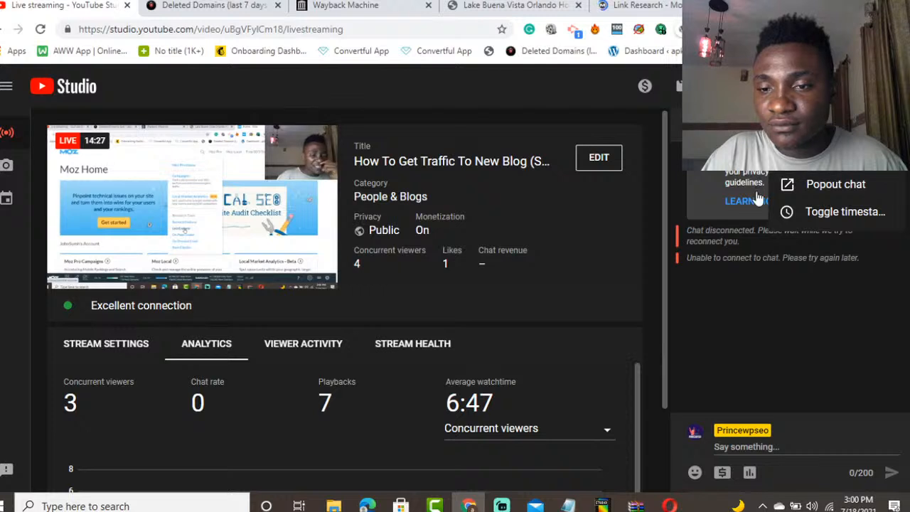
click(714, 127)
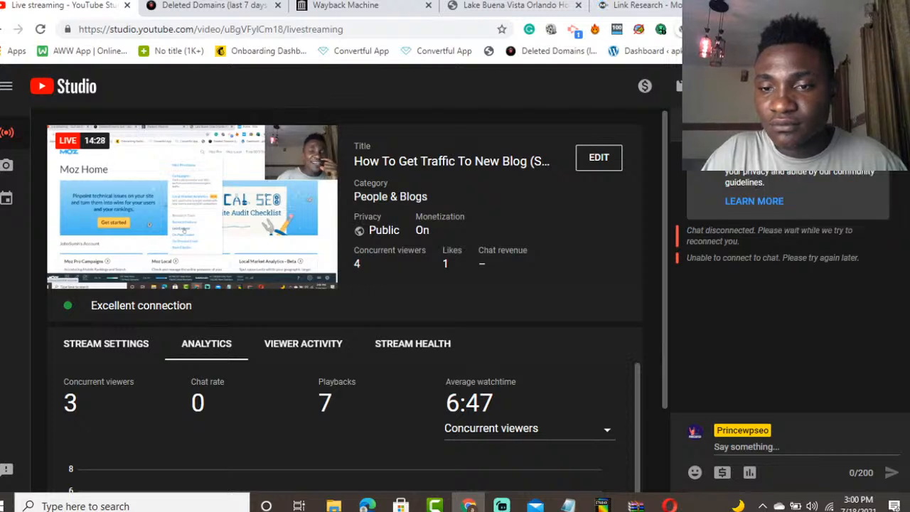
click(897, 273)
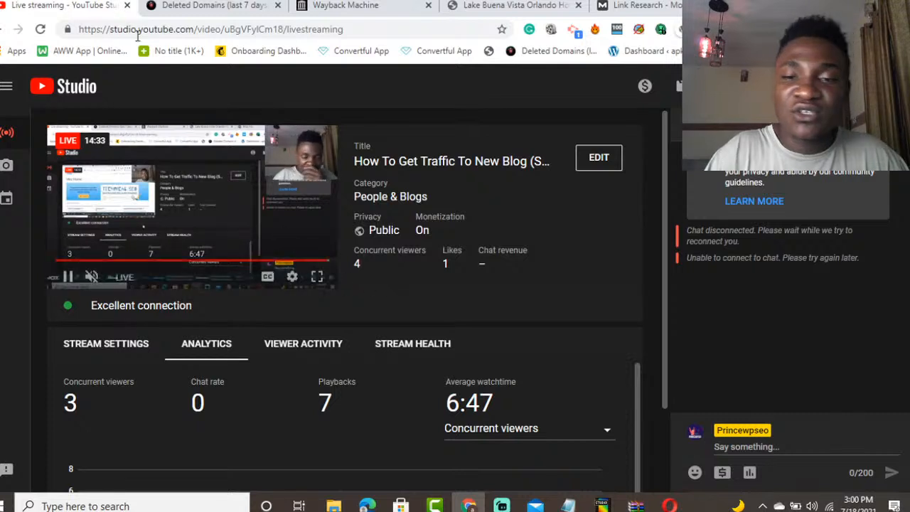
Analyze the root domain LakeEveResort.com in Moz Link Explorer and view its overview metrics
click(512, 6)
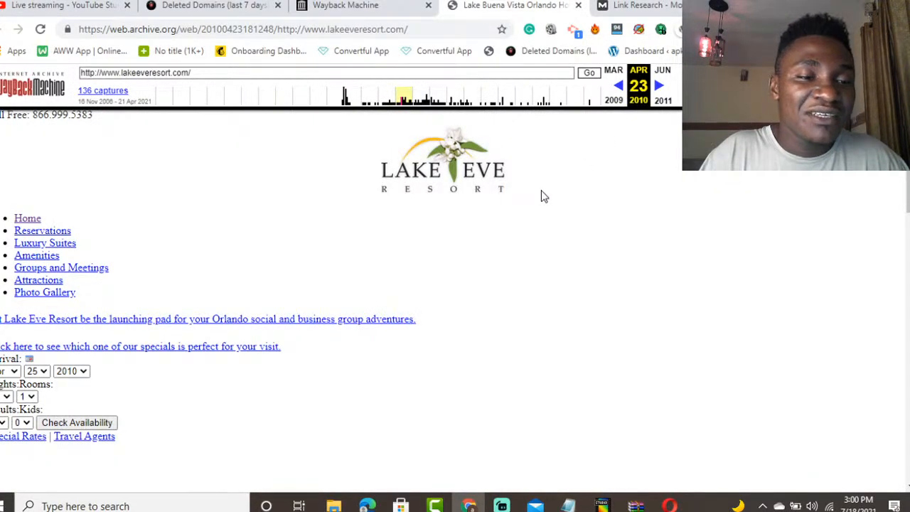
click(644, 6)
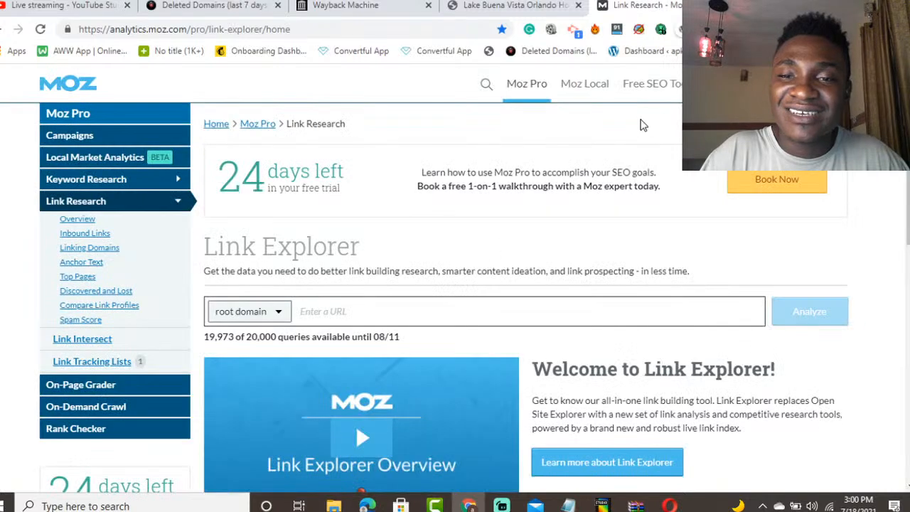
click(411, 309)
text(LakeEveResort.com)
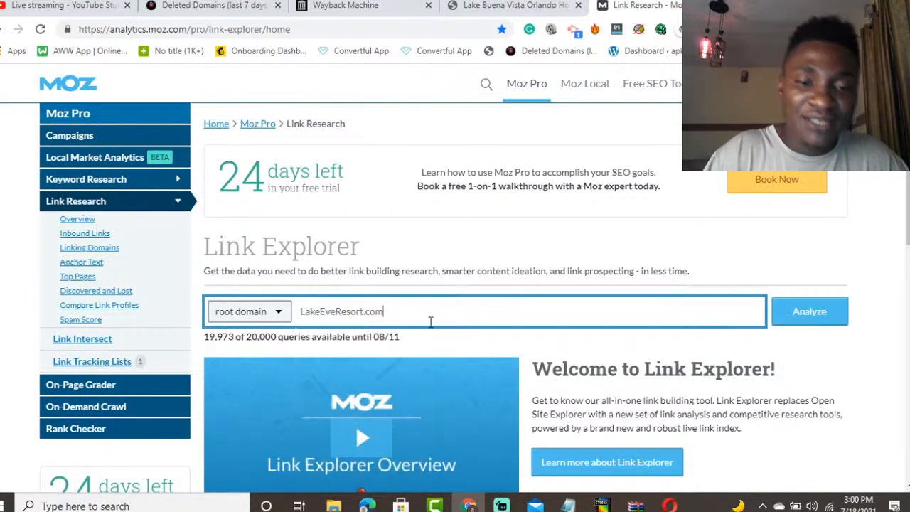
click(801, 309)
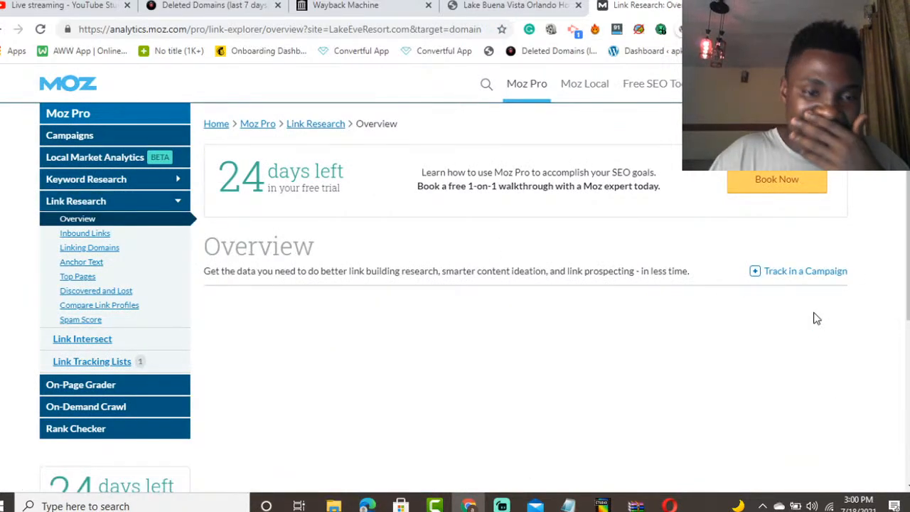
scroll(867, 254, down, 3)
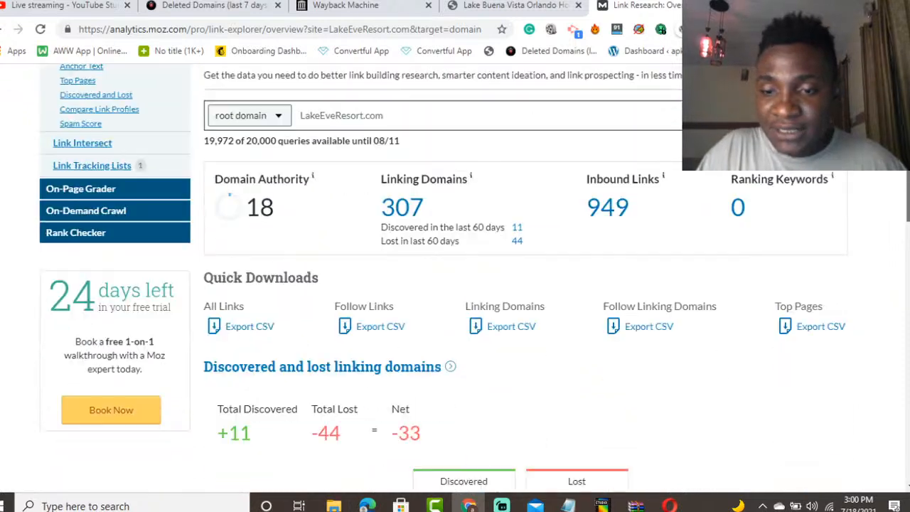
scroll(455, 277, up, 1)
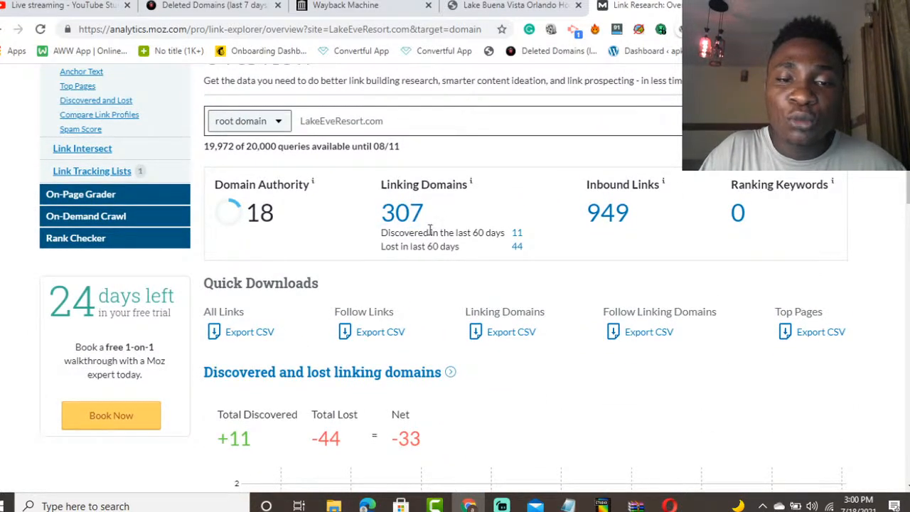
Open the Linking Domains report for LakeEveResort.com and look through the listed root domains and their DA
click(404, 217)
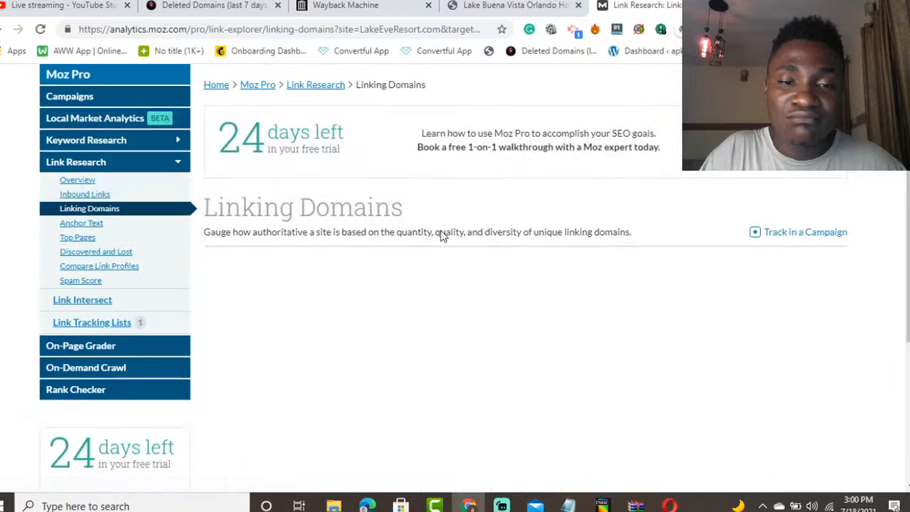
scroll(593, 334, down, 5)
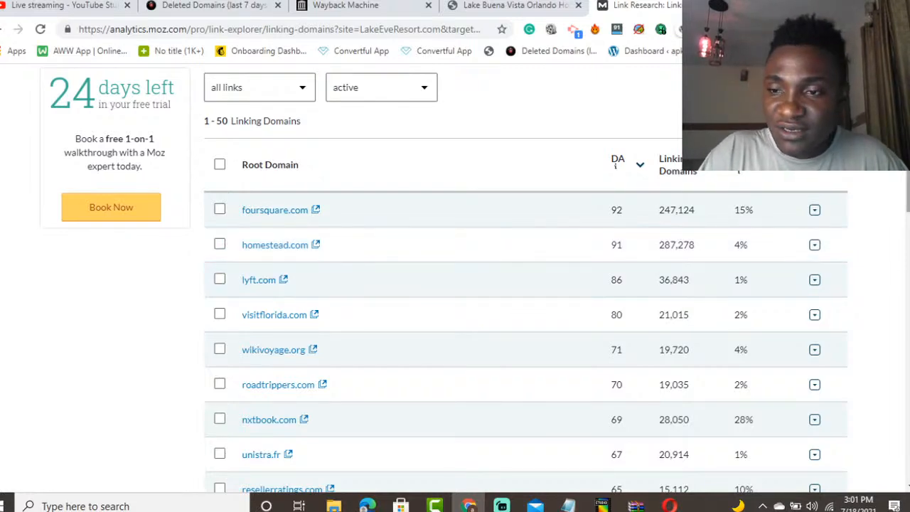
scroll(158, 354, up, 4)
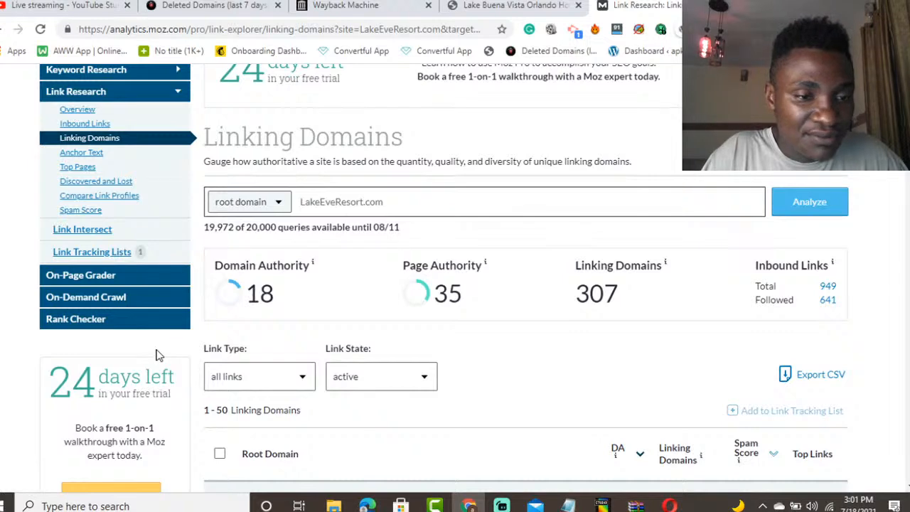
Open the Spam Score report for LakeEveResort.com and examine its spammiest inbound links and the score distribution chart
click(80, 211)
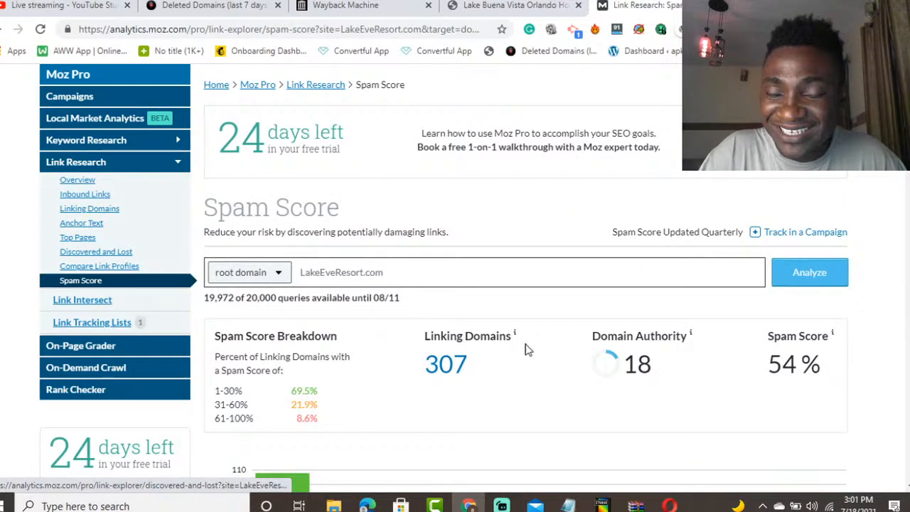
scroll(526, 284, down, 10)
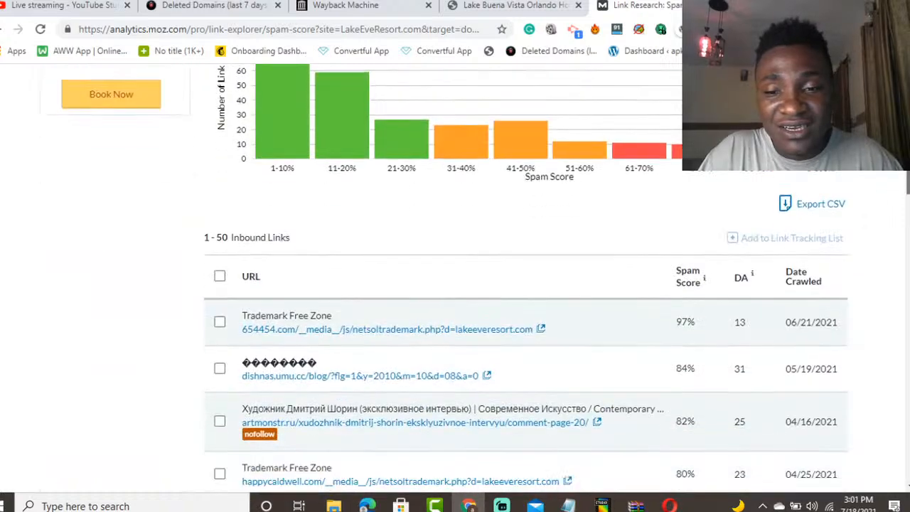
scroll(893, 233, down, 5)
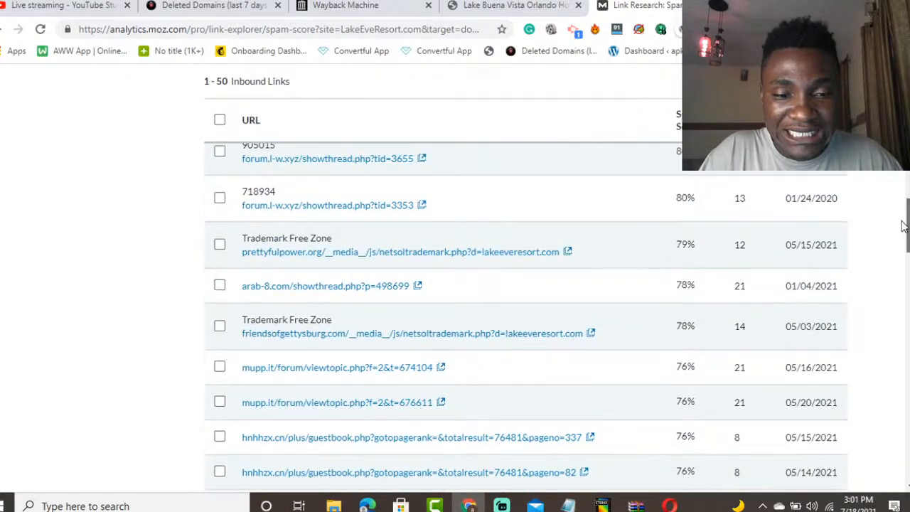
scroll(892, 232, up, 5)
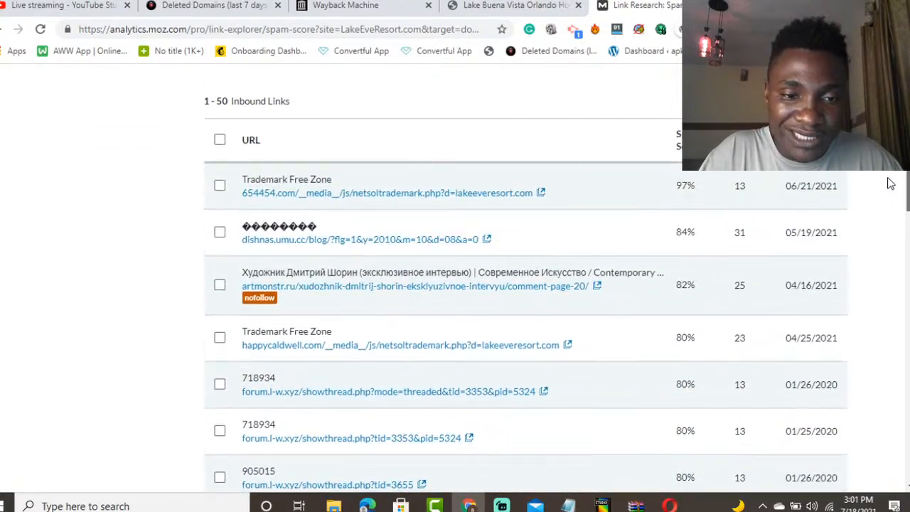
drag(889, 178, 887, 175)
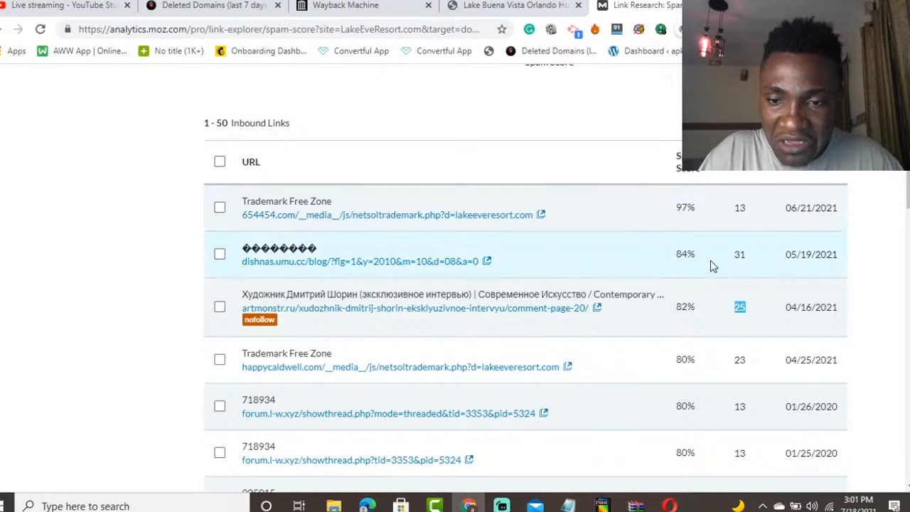
drag(709, 264, 655, 207)
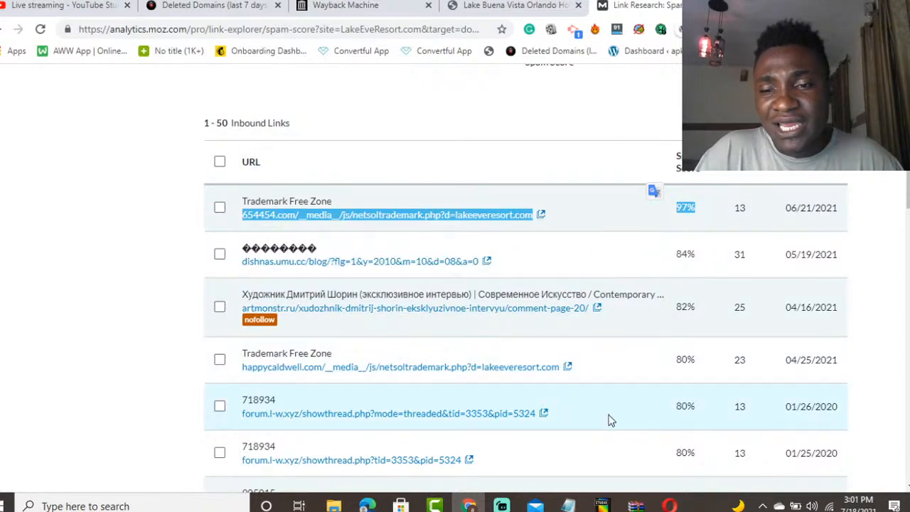
scroll(762, 252, down, 4)
scroll(527, 284, down, 3)
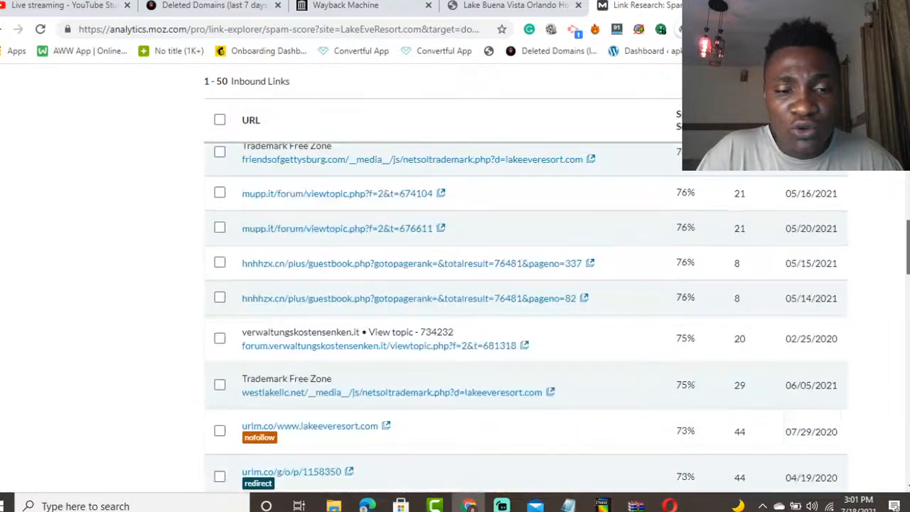
scroll(527, 285, up, 8)
scroll(526, 285, up, 4)
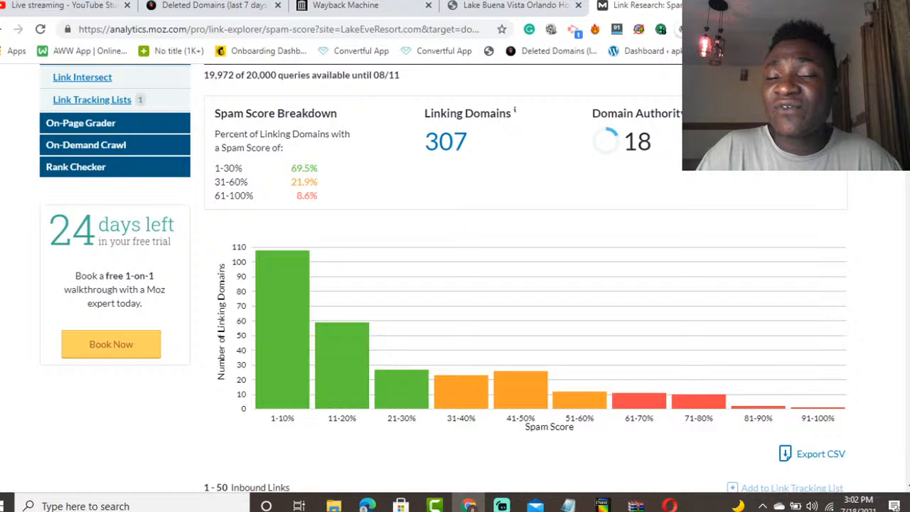
Copy BridgetCallahan.com from the deleted domains list and analyze it in Moz's Spam Score report
click(333, 4)
click(210, 5)
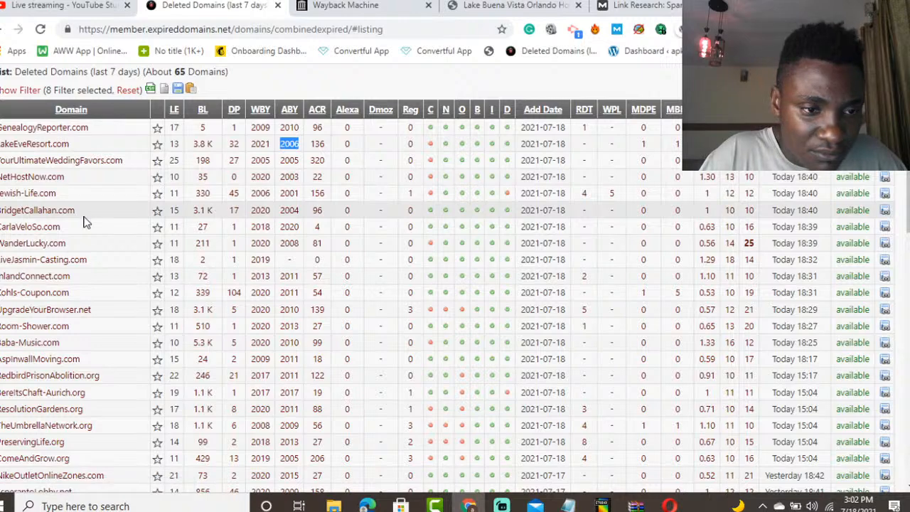
drag(78, 212, 1, 212)
key(ctrl+c)
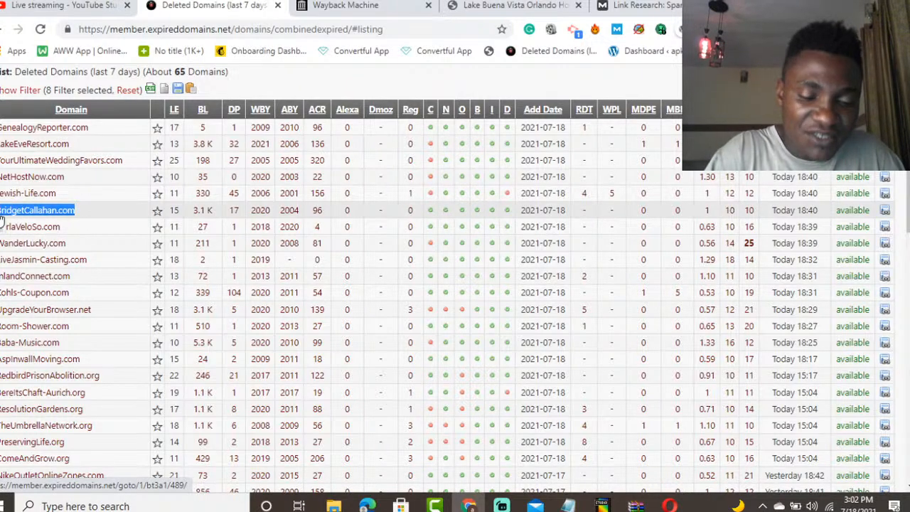
click(646, 6)
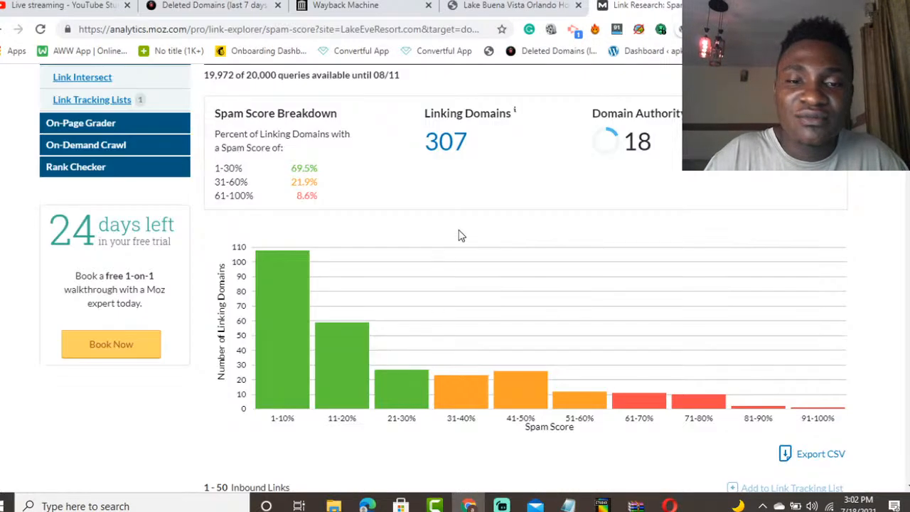
scroll(636, 186, up, 3)
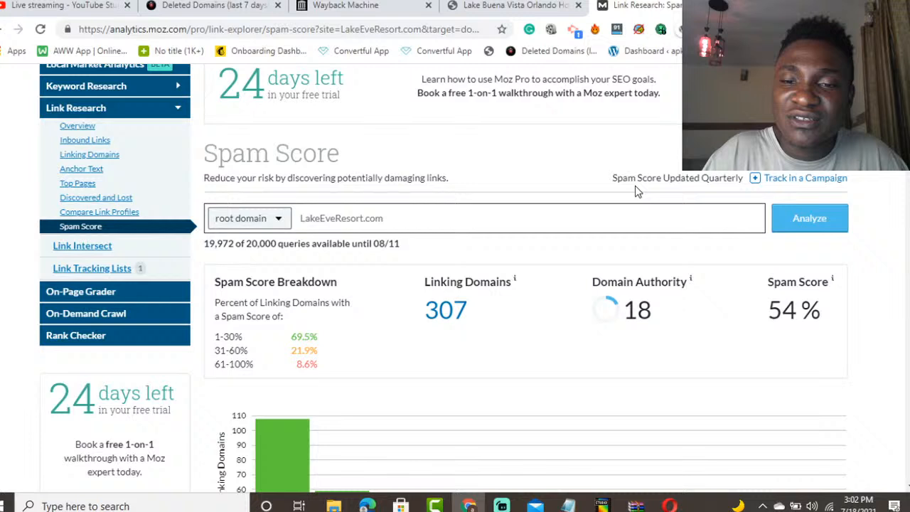
click(607, 220)
key(ctrl+a)
key(ctrl+v)
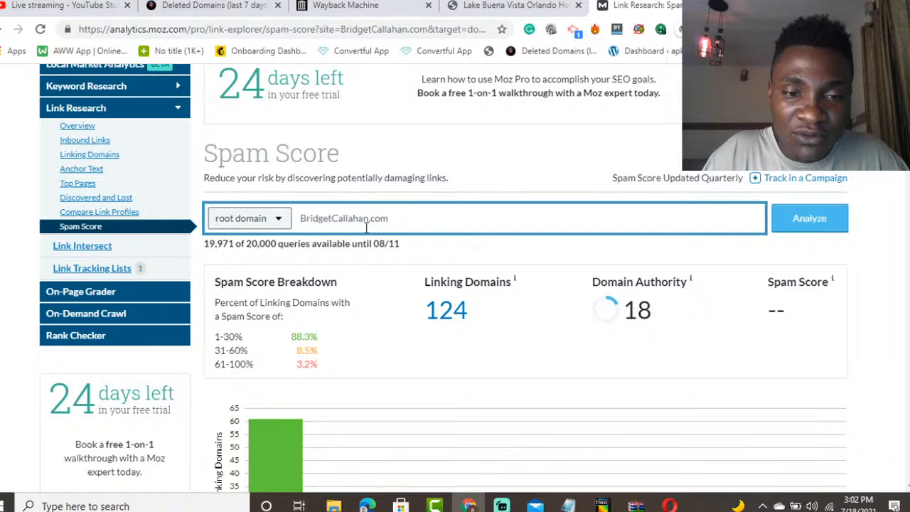
Examine the inbound links, spam score chart and breakdown for BridgetCallahan.com, including the links from m.tedguhl.com
drag(906, 129, 908, 229)
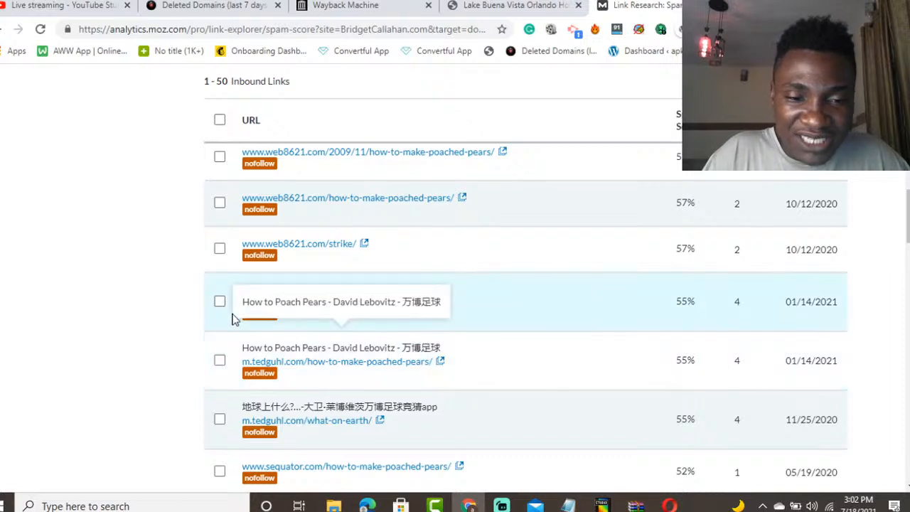
drag(238, 292, 432, 437)
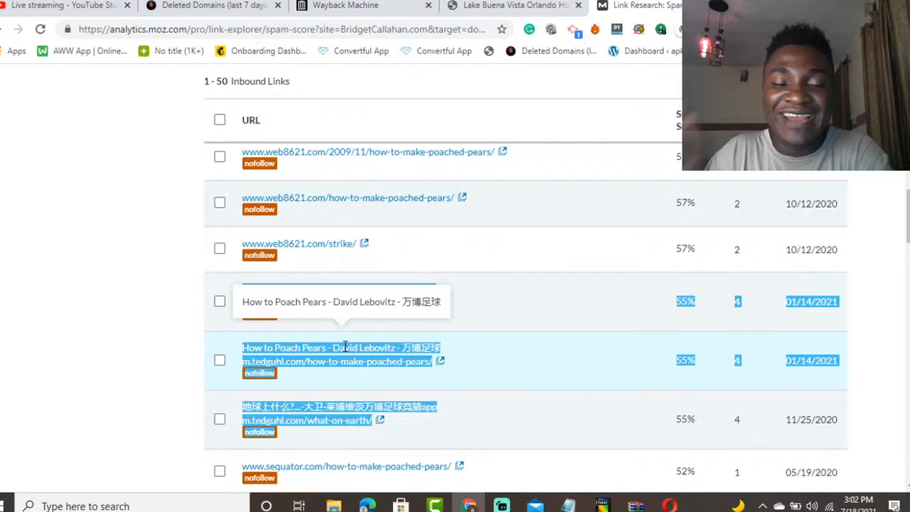
scroll(404, 343, up, 6)
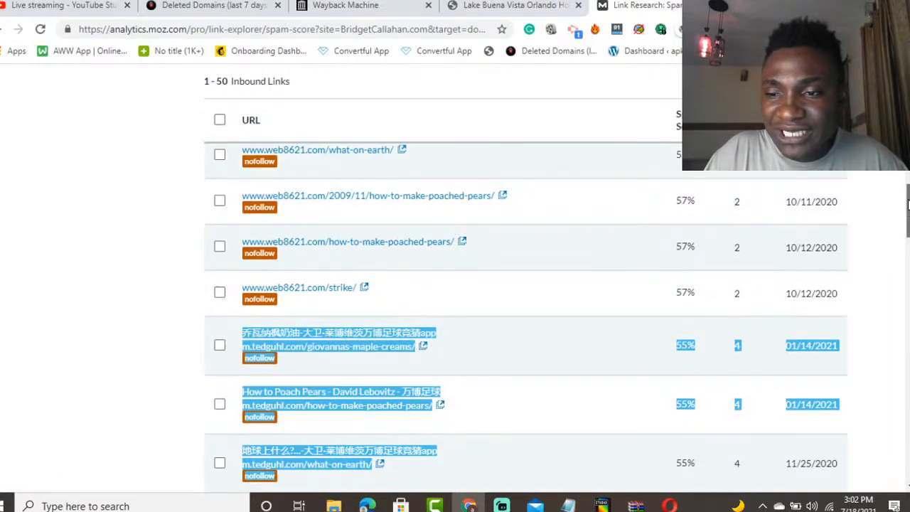
scroll(909, 208, down, 15)
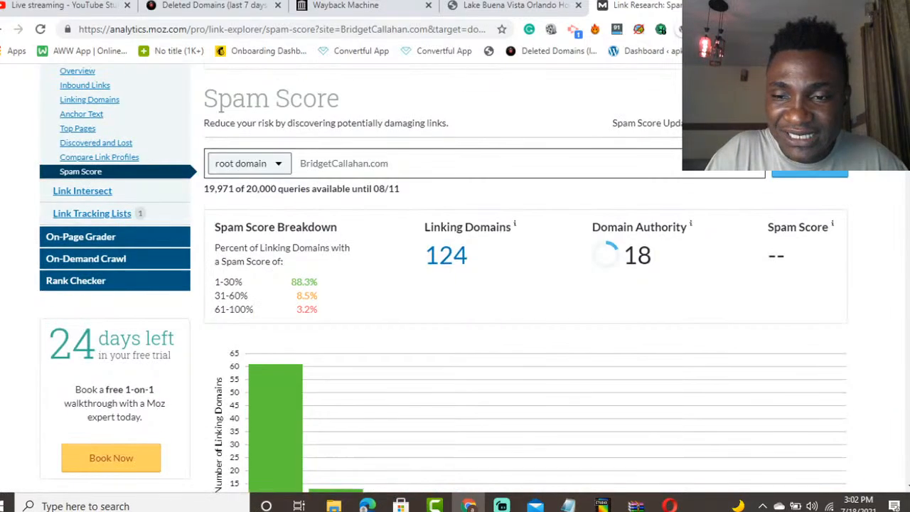
drag(908, 207, 904, 181)
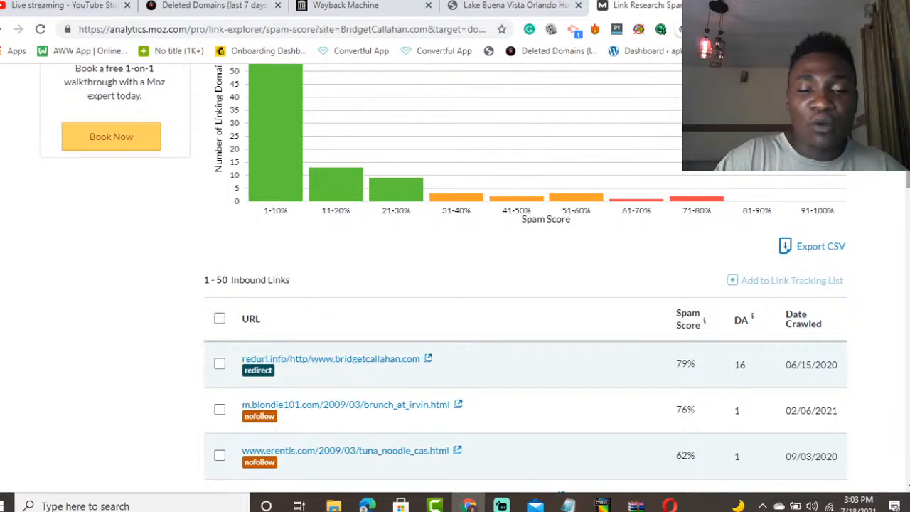
scroll(527, 320, down, 7)
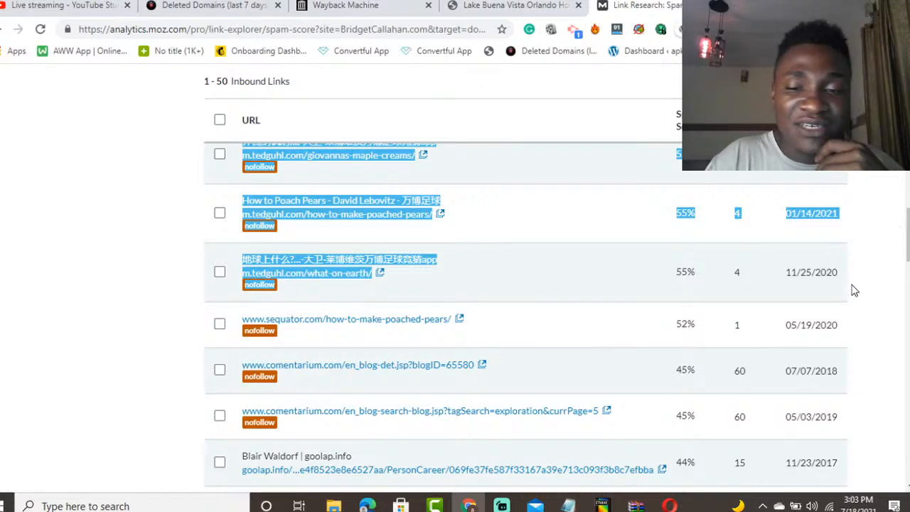
scroll(827, 292, up, 15)
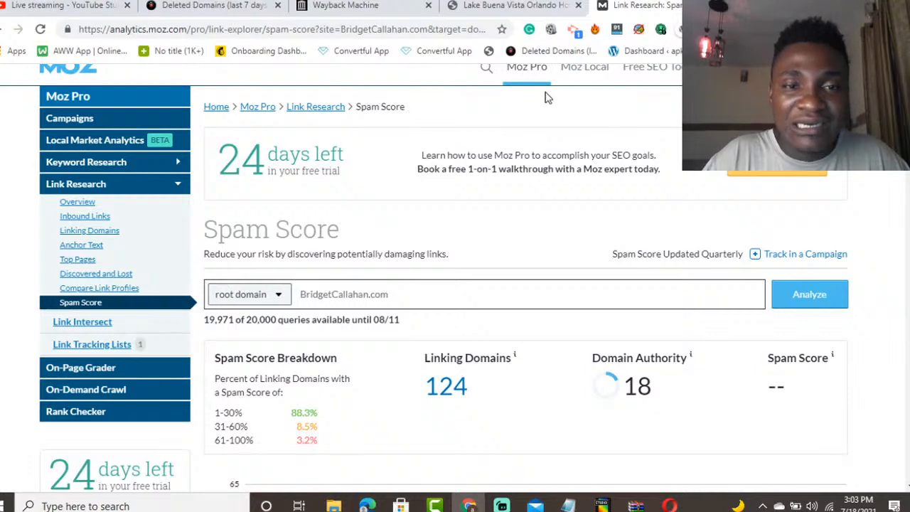
Search the Wayback Machine for BridgetCallahan.com and close the tab with the archived Lake Eve Resort snapshot
click(402, 4)
scroll(844, 174, up, 2)
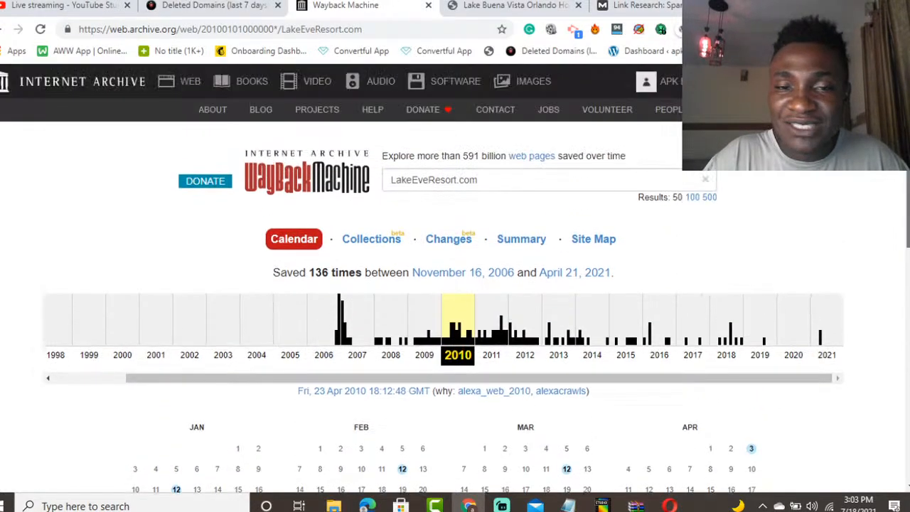
triple_click(488, 186)
key(ctrl+v)
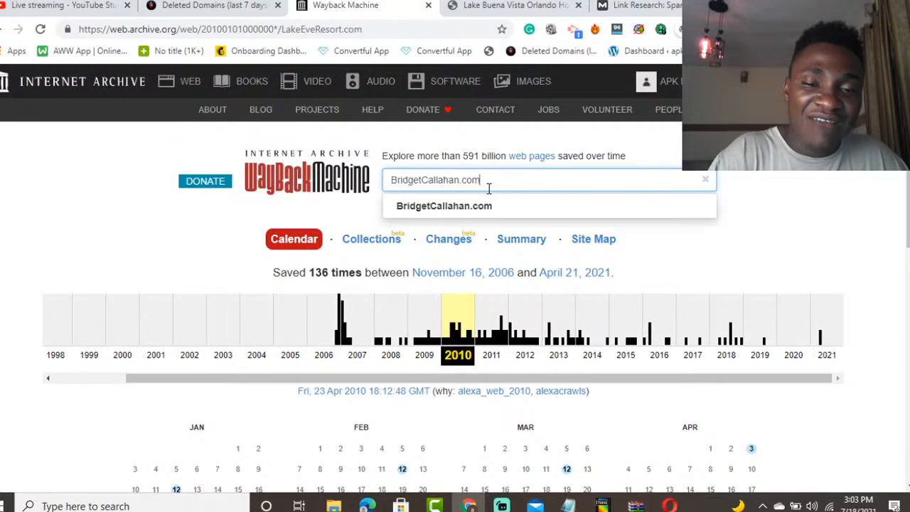
key(Return)
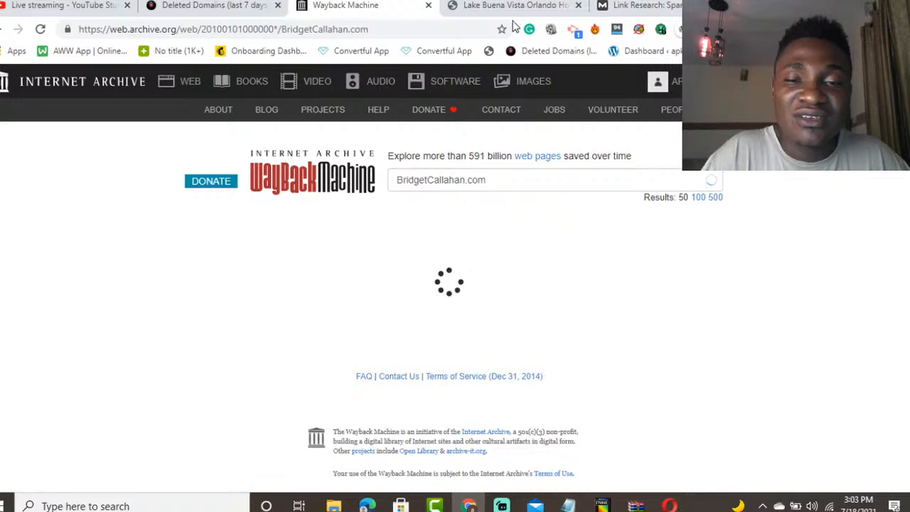
click(588, 5)
click(578, 5)
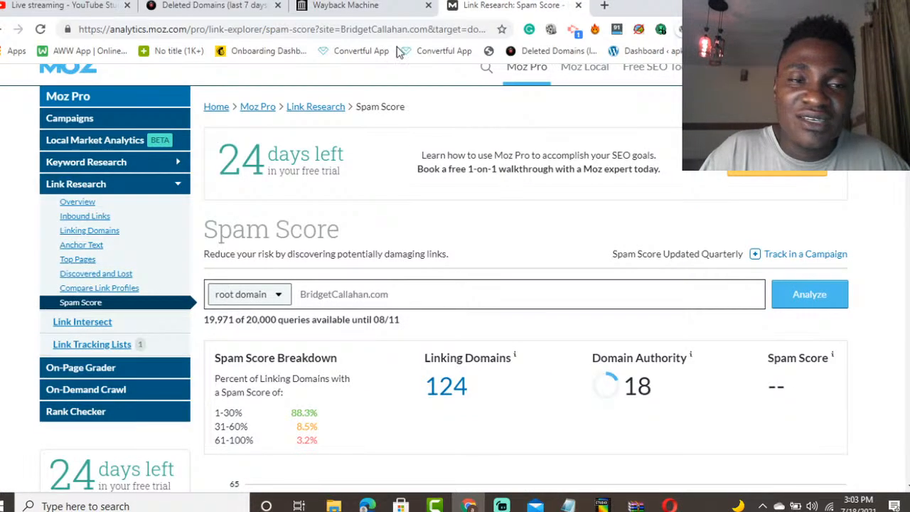
Return to the YouTube Studio live stream page and view the stream's analytics
click(37, 4)
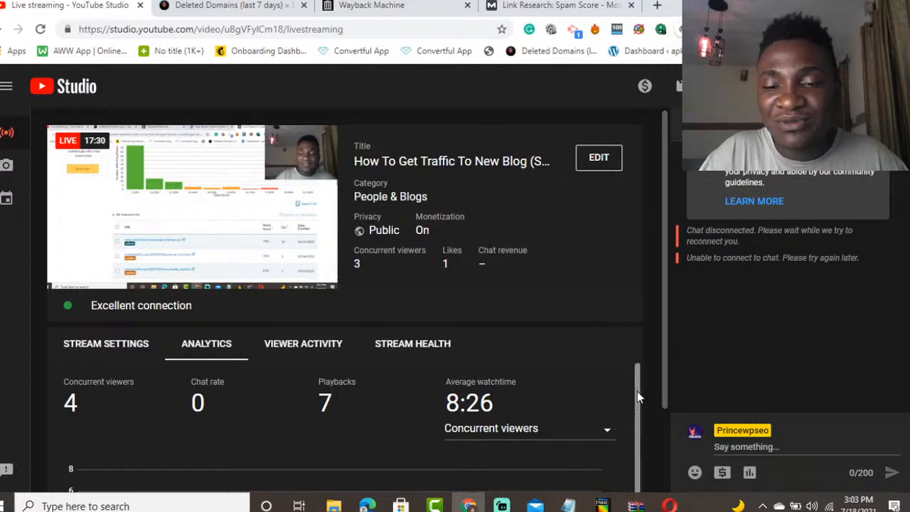
scroll(640, 406, down, 1)
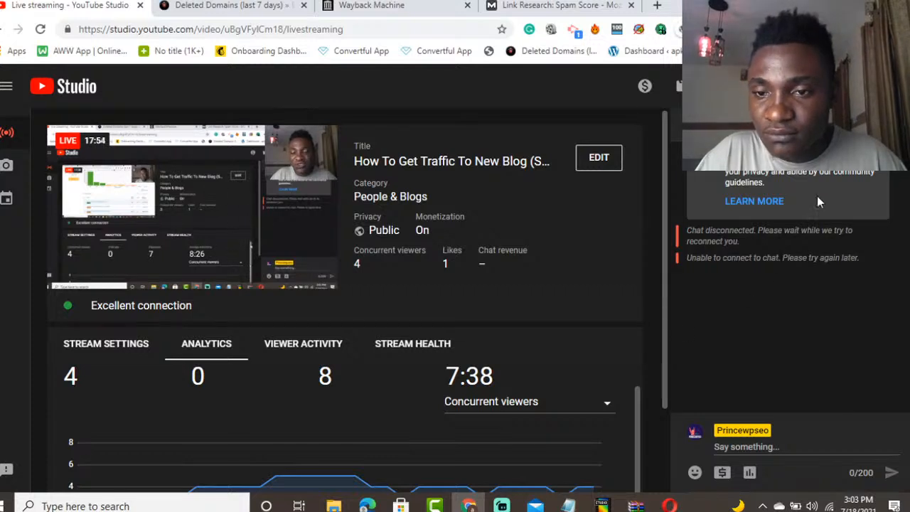
Post "Hello" in the stream's live chat and pin that message
click(891, 127)
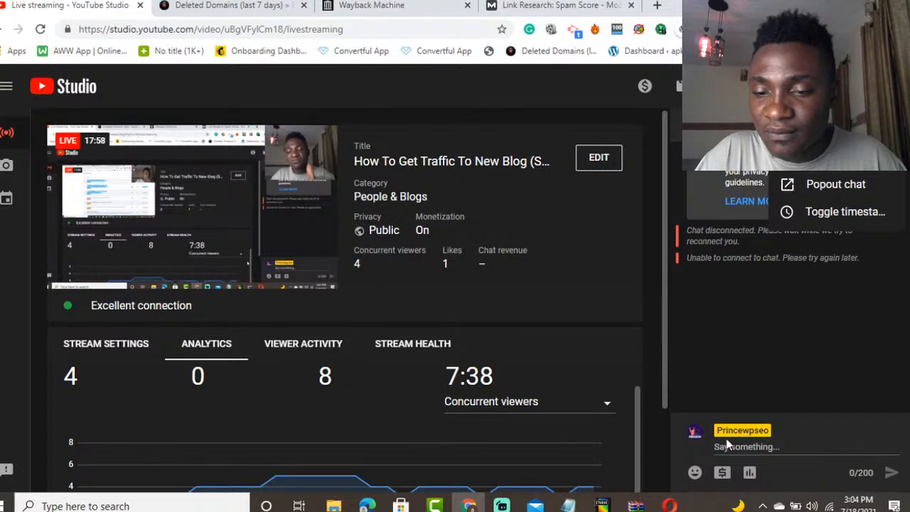
click(727, 445)
text(H)
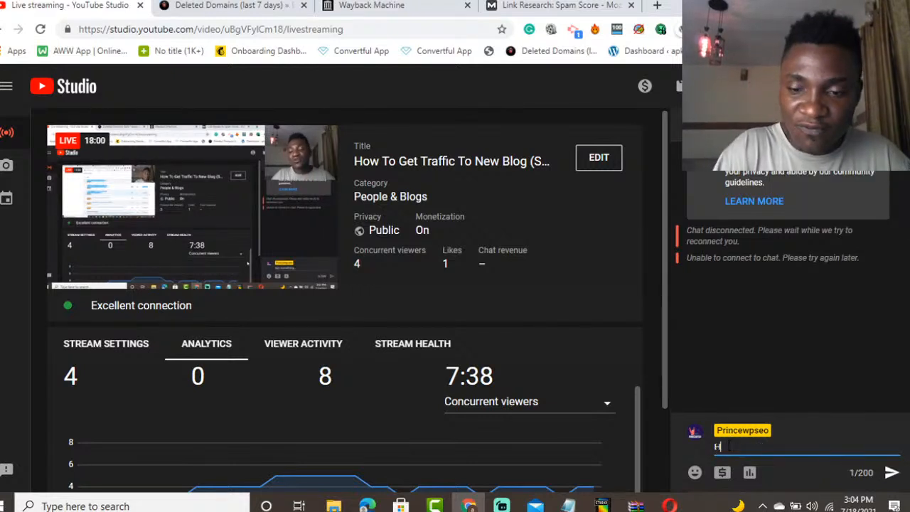
text(e)
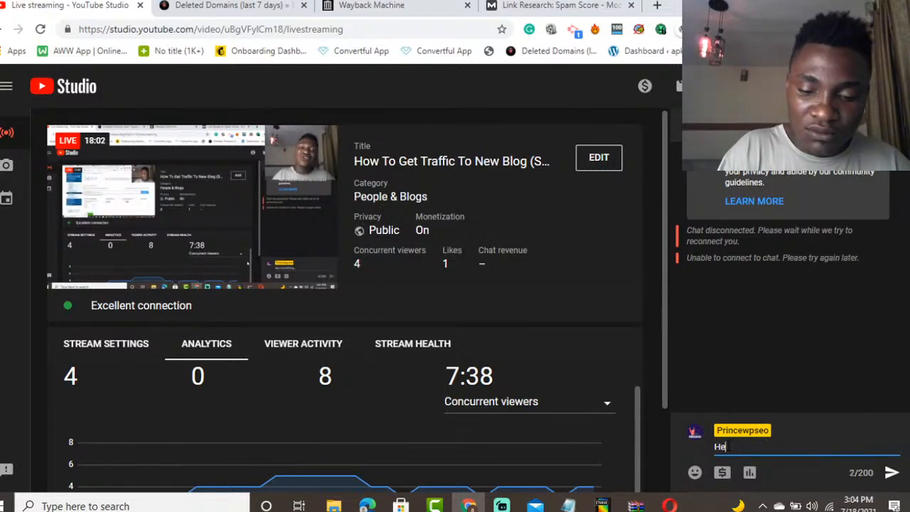
text(llo)
key(Return)
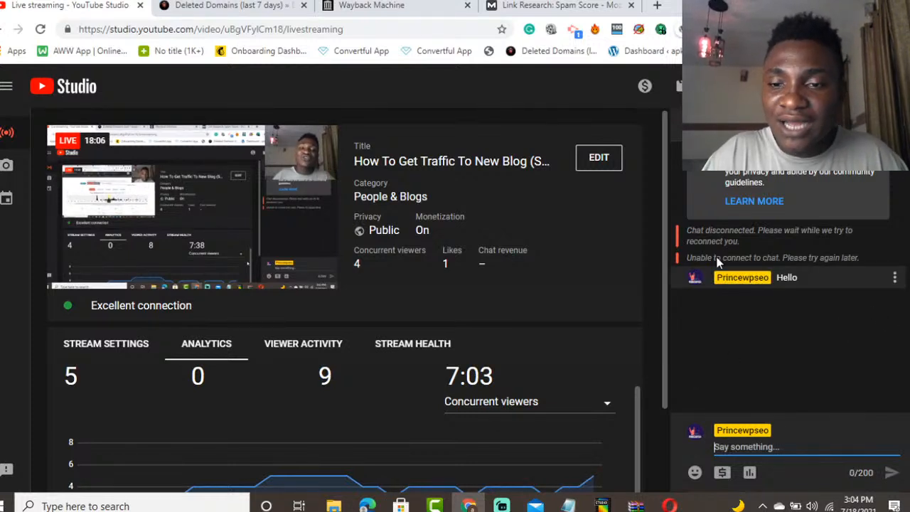
click(905, 277)
click(859, 322)
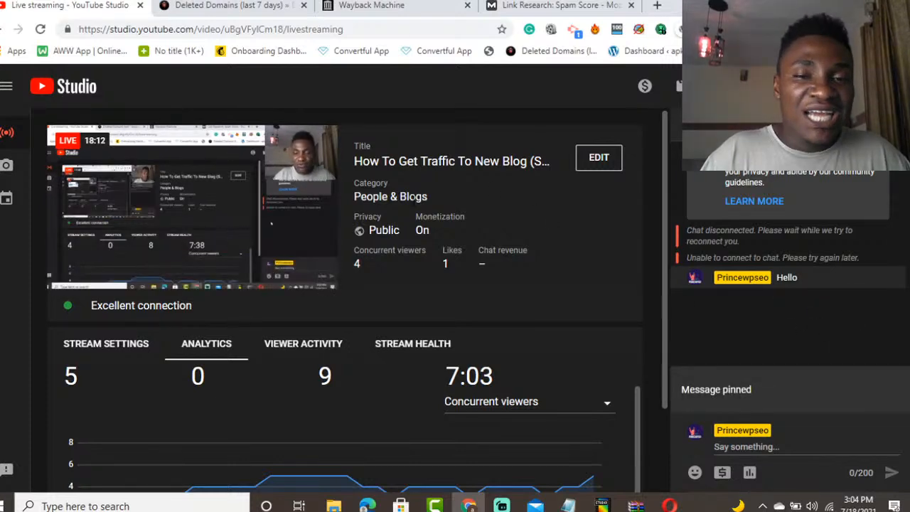
Review the nofollow inbound links from m.tedguhl.com in the Moz Spam Score report for BridgetCallahan.com
click(569, 6)
click(372, 6)
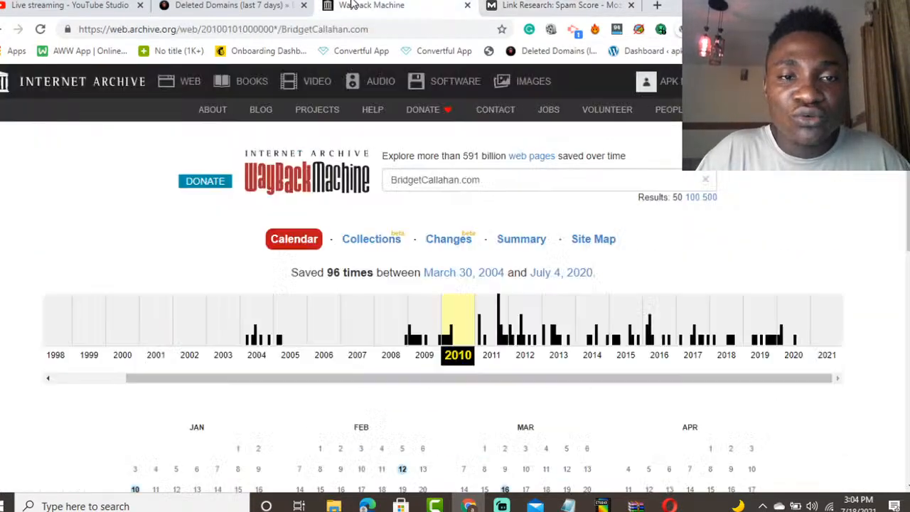
click(486, 185)
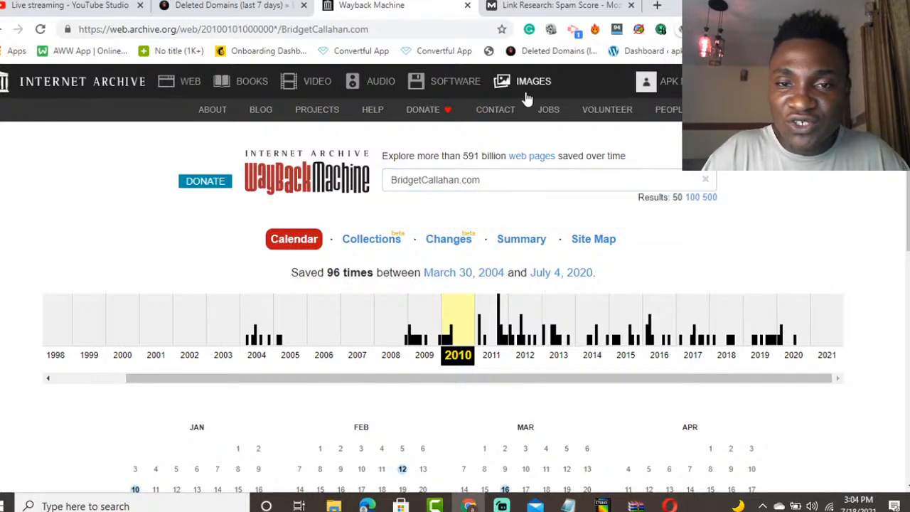
click(534, 8)
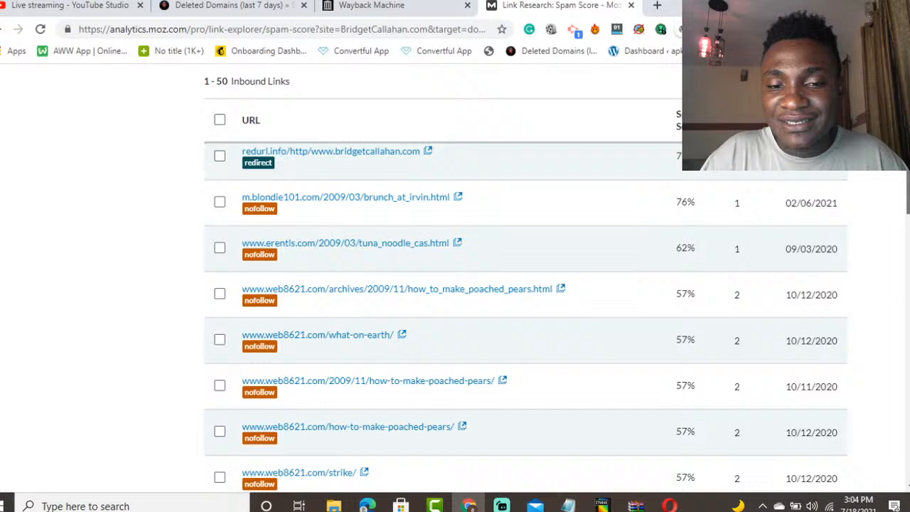
drag(372, 345, 456, 230)
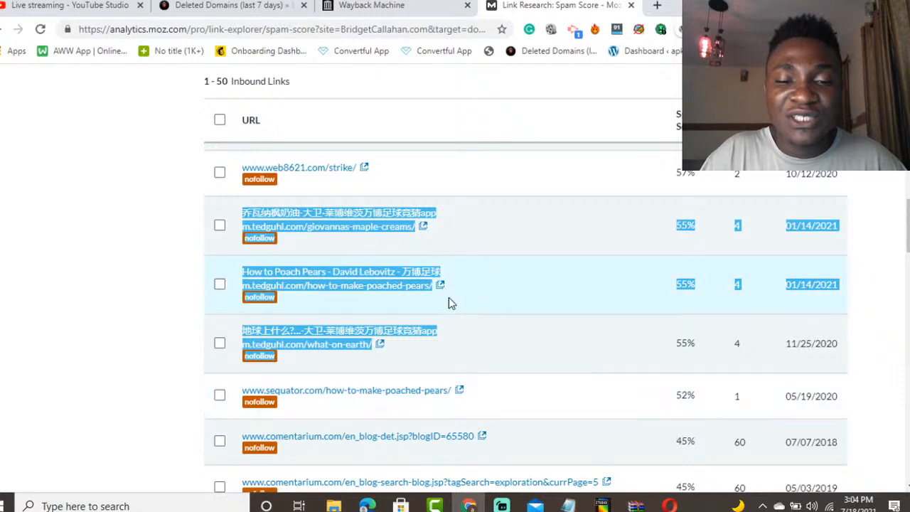
Open the March 16, 2010 Wayback Machine snapshot of BridgetCallahan.com in a new tab and switch to it
click(395, 8)
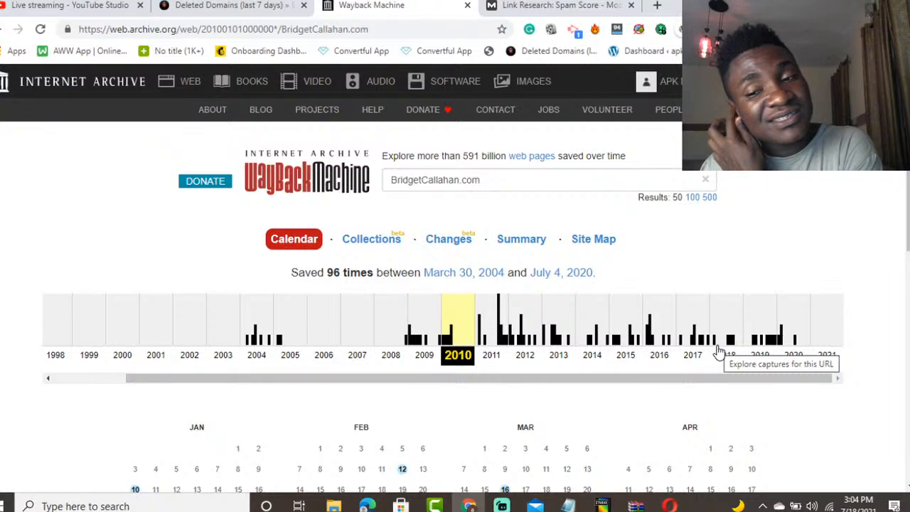
scroll(889, 339, down, 3)
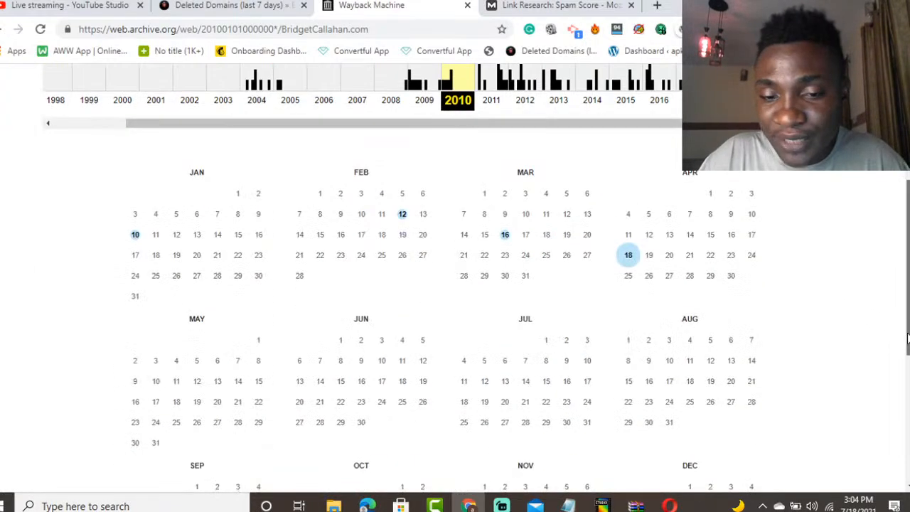
mouse_move(505, 234)
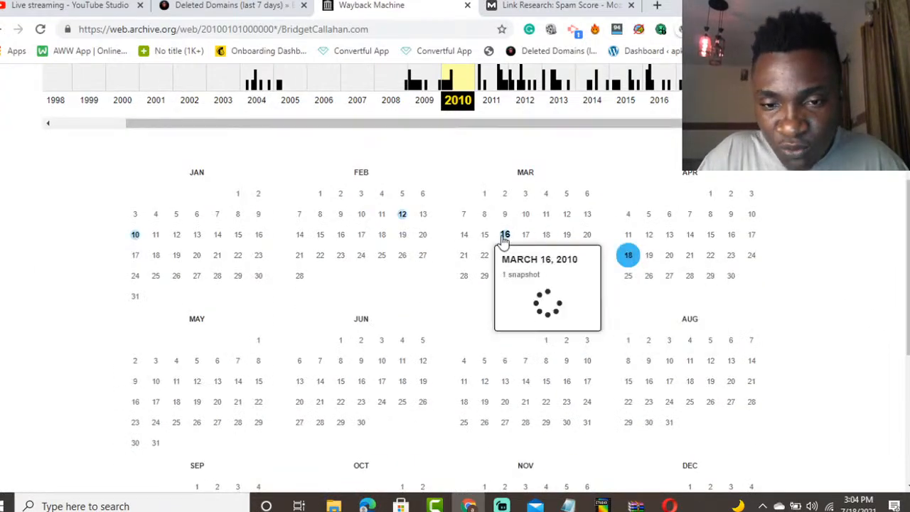
right_click(544, 292)
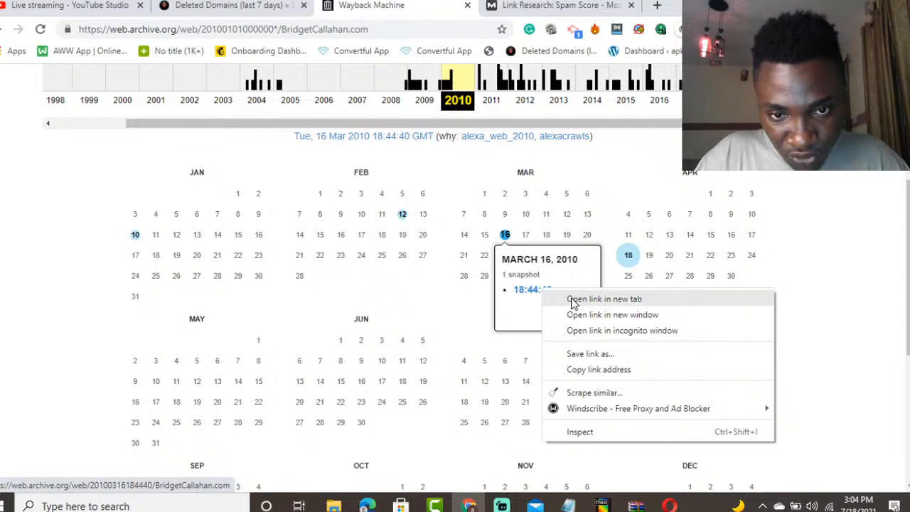
click(573, 299)
click(494, 6)
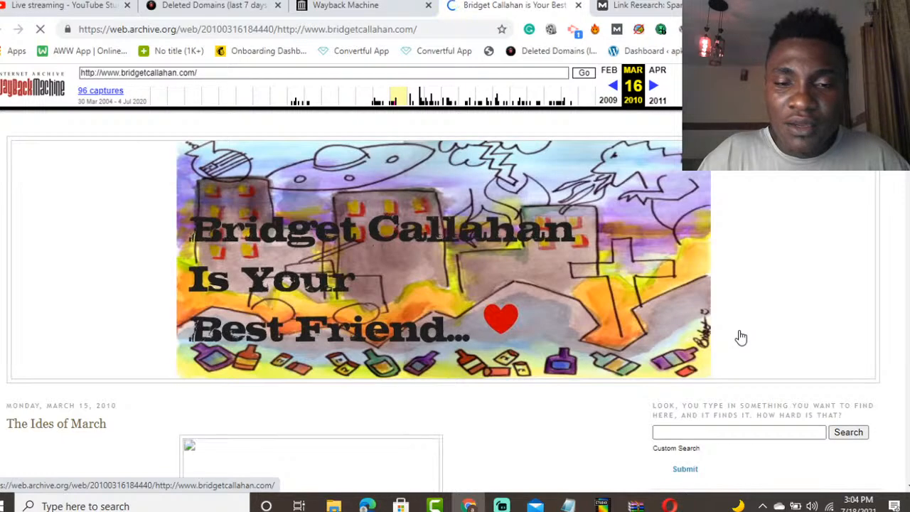
Examine the archived home page's posts, sidebar links and blog archive to judge what the site was about
scroll(867, 310, down, 5)
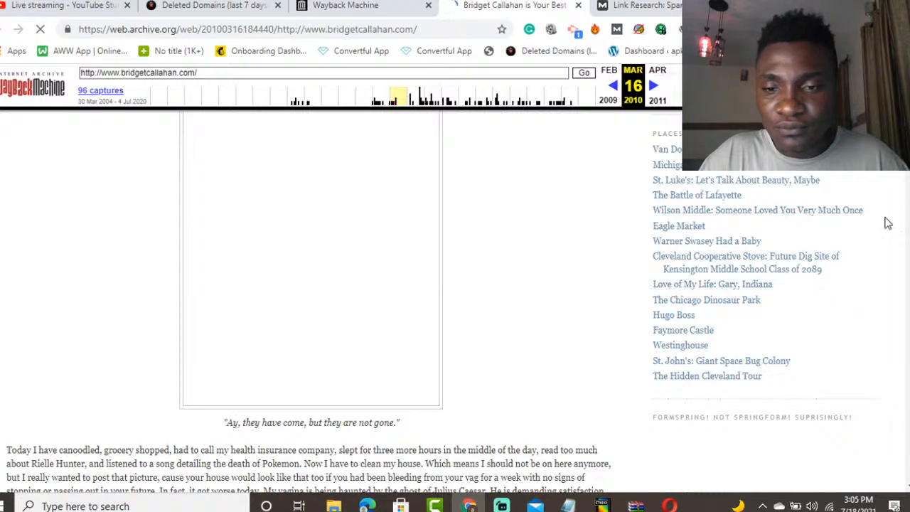
scroll(889, 222, down, 5)
scroll(889, 221, down, 5)
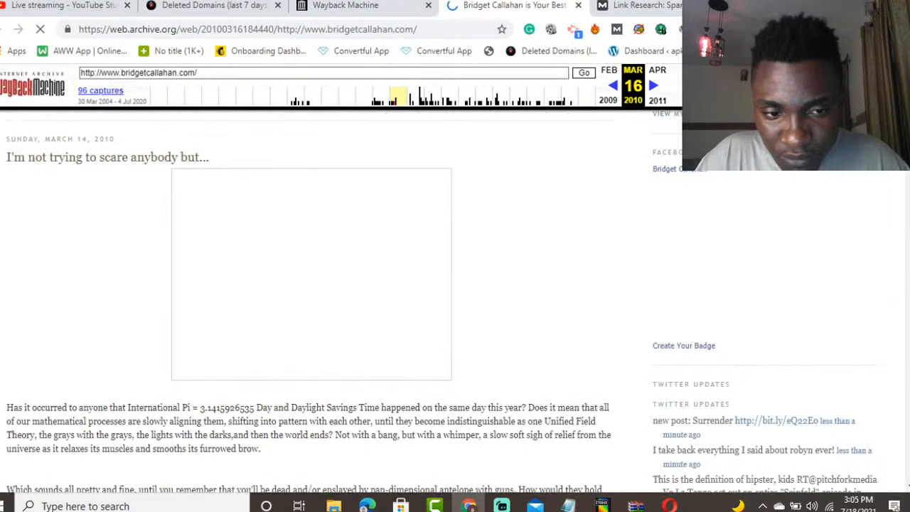
scroll(455, 284, down, 15)
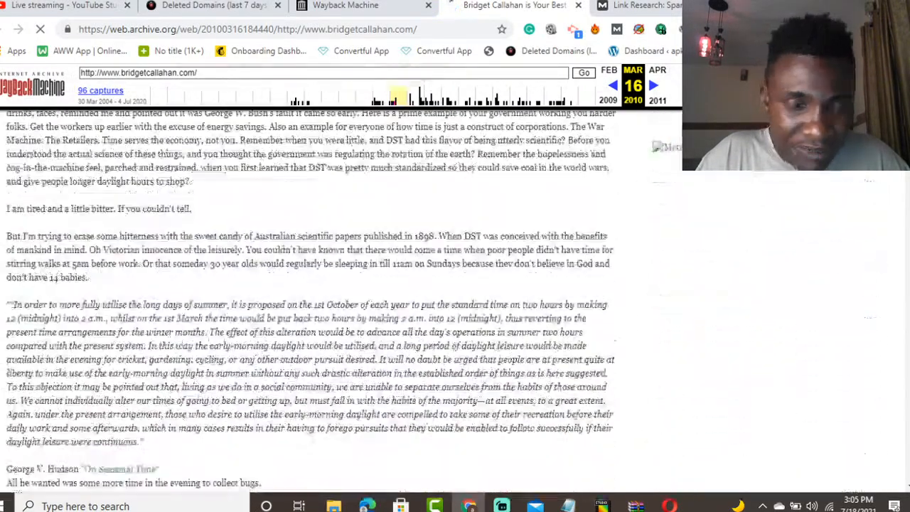
scroll(455, 299, up, 5)
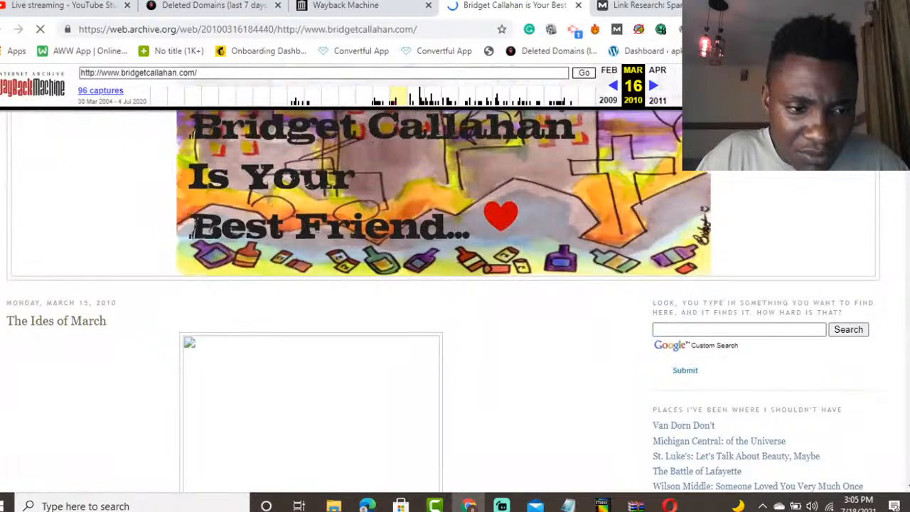
scroll(455, 299, down, 3)
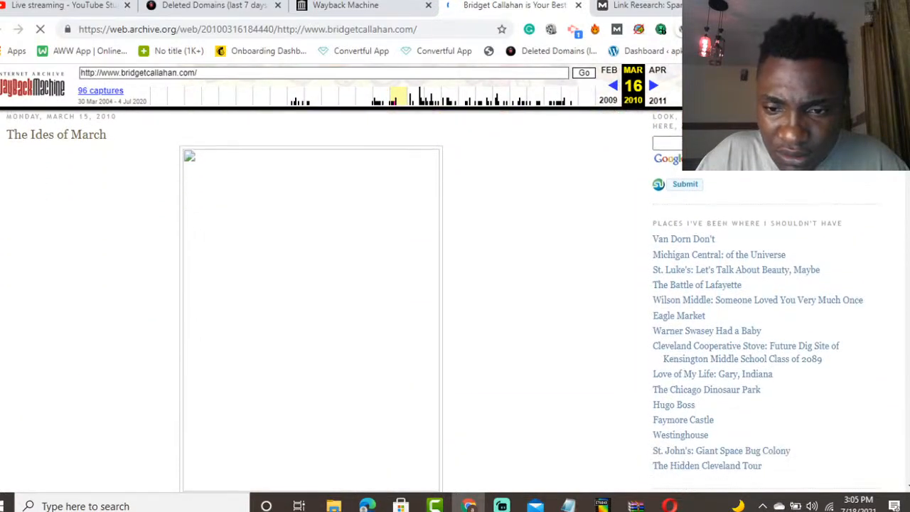
scroll(455, 299, down, 1)
scroll(455, 299, down, 2)
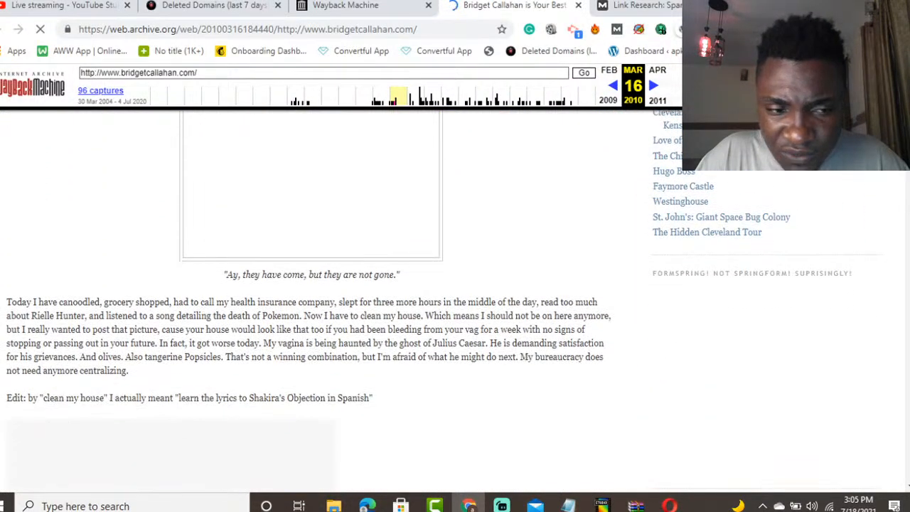
scroll(455, 299, down, 2)
scroll(456, 299, down, 5)
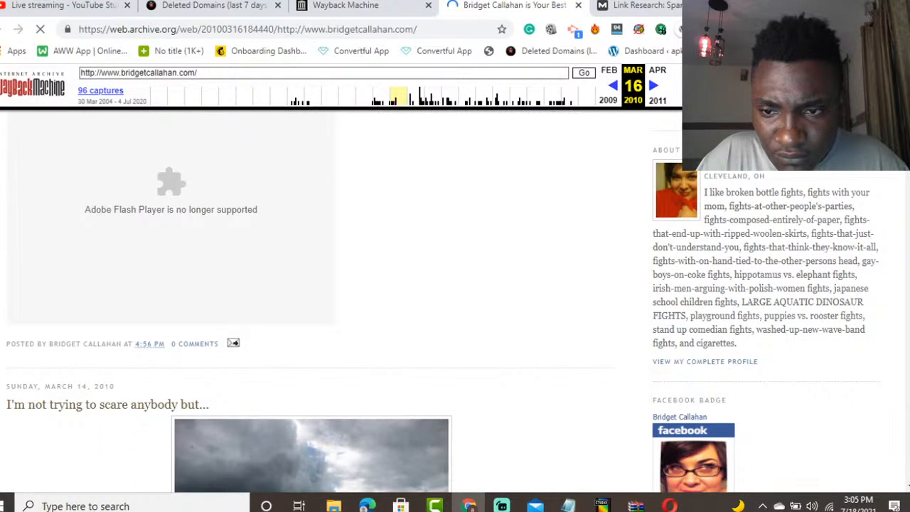
scroll(455, 299, down, 10)
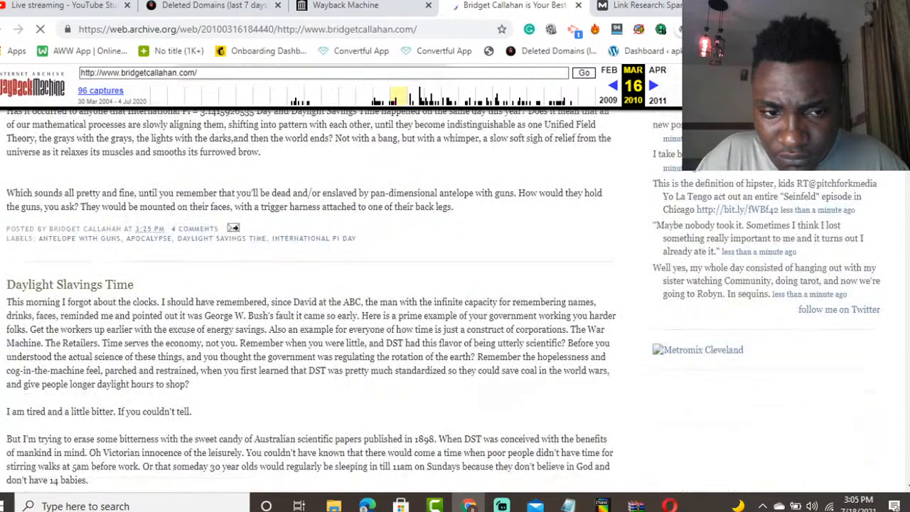
scroll(903, 213, down, 12)
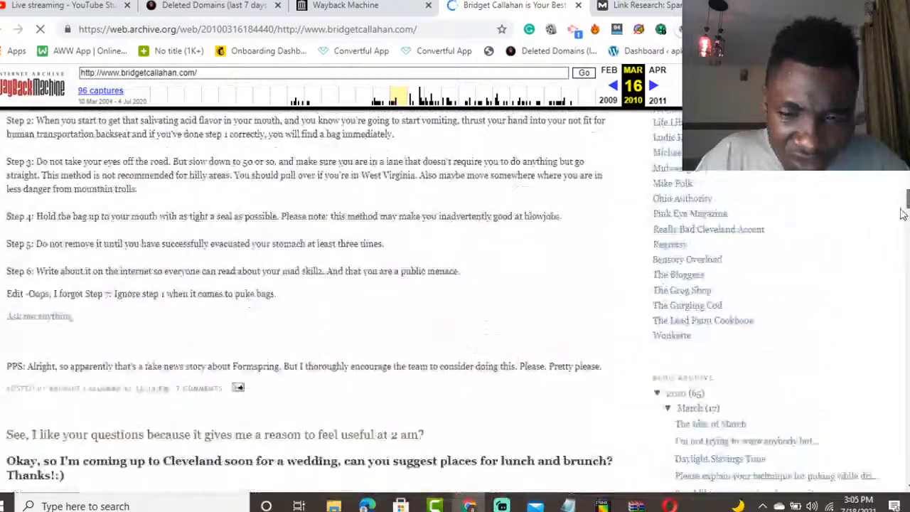
mouse_move(904, 213)
mouse_down()
mouse_move(900, 254)
mouse_move(896, 229)
mouse_up()
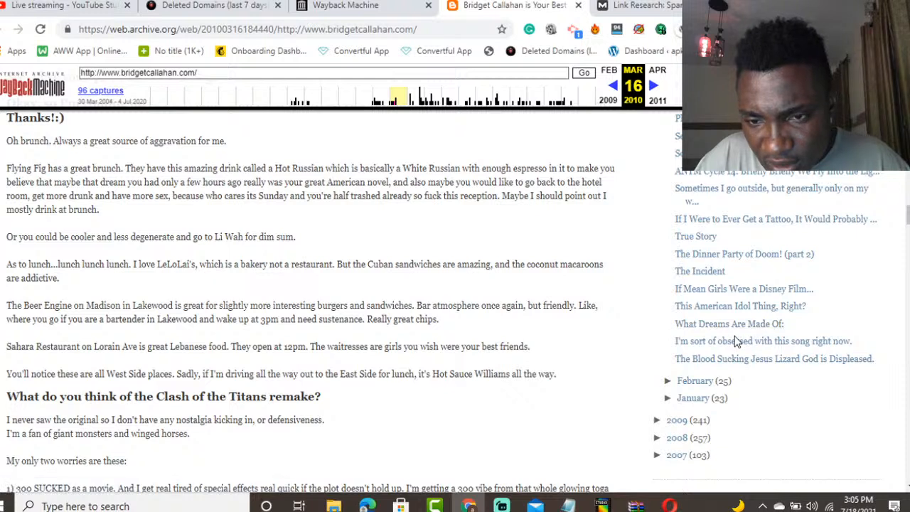
Open the archived "True Story" post from the blog archive and look through its content and sidebar lists
click(698, 238)
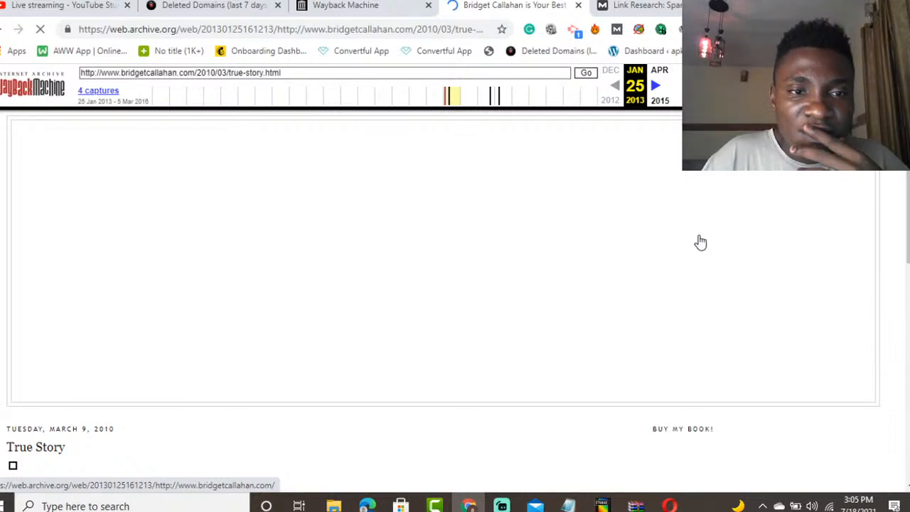
drag(909, 254, 892, 496)
scroll(456, 302, down, 5)
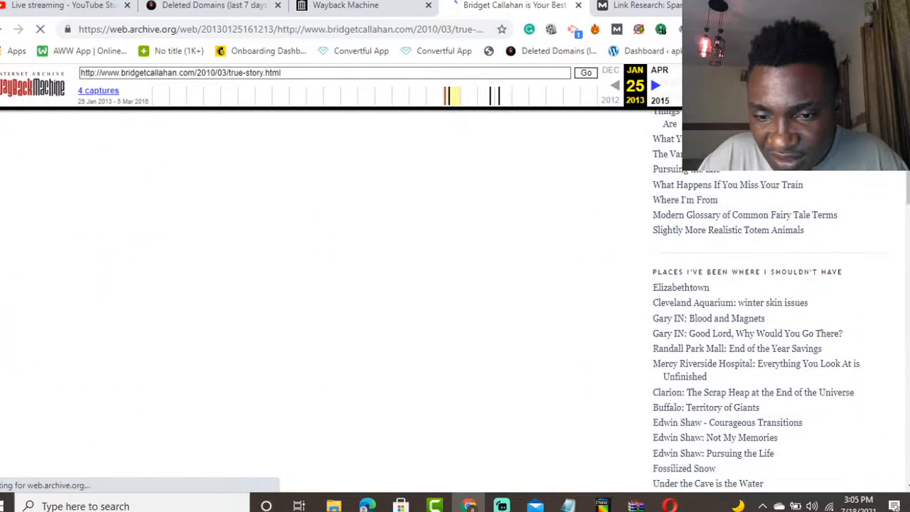
scroll(906, 285, down, 5)
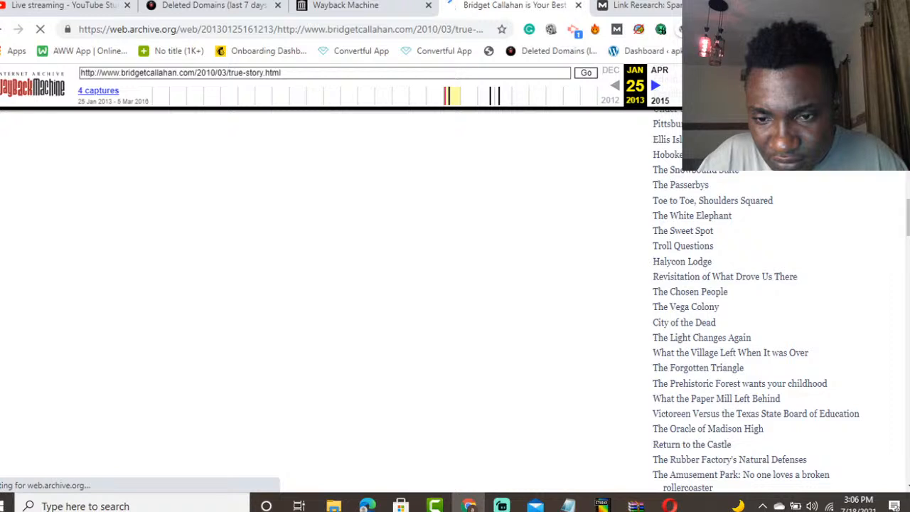
Open the archived post "The Chosen People" from the sidebar and read through it, returning to its header
click(674, 298)
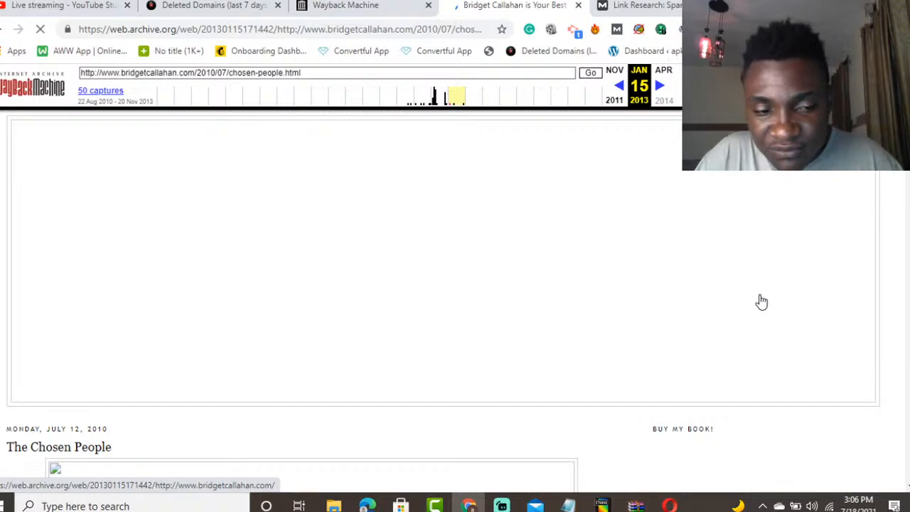
scroll(825, 299, down, 5)
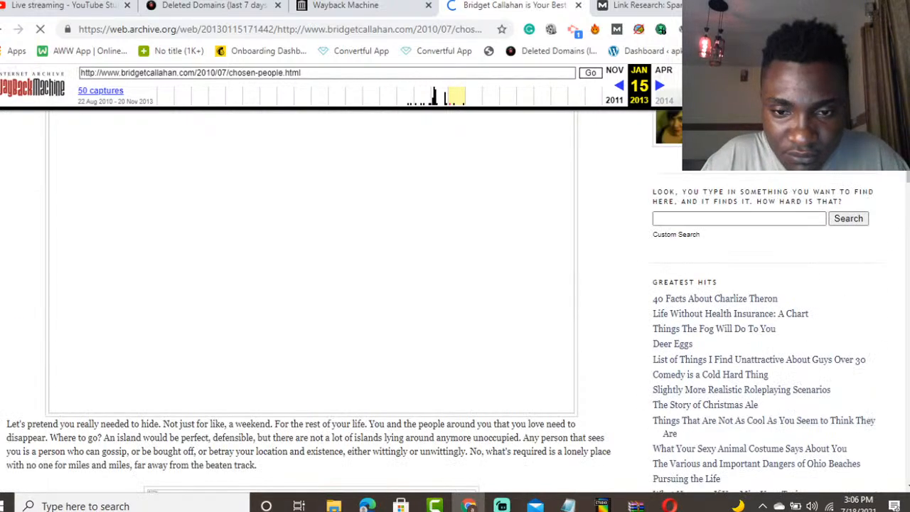
scroll(825, 299, down, 3)
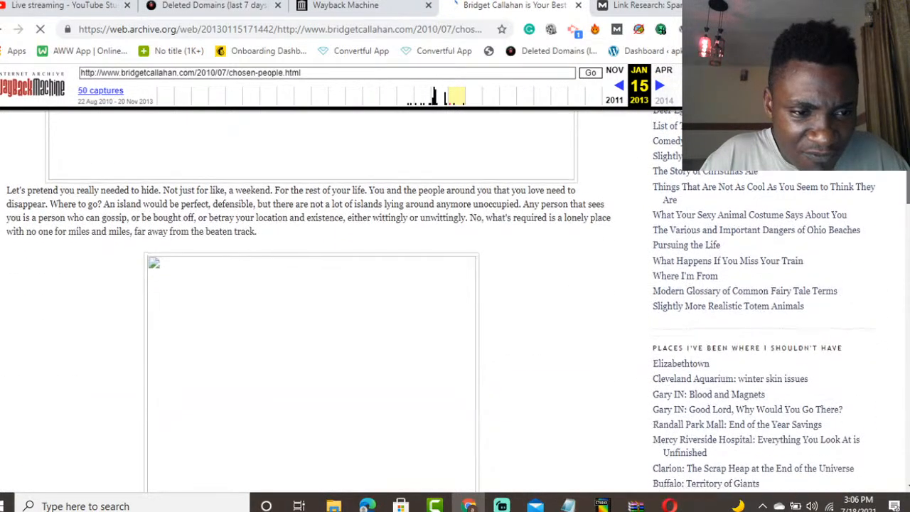
scroll(895, 346, down, 6)
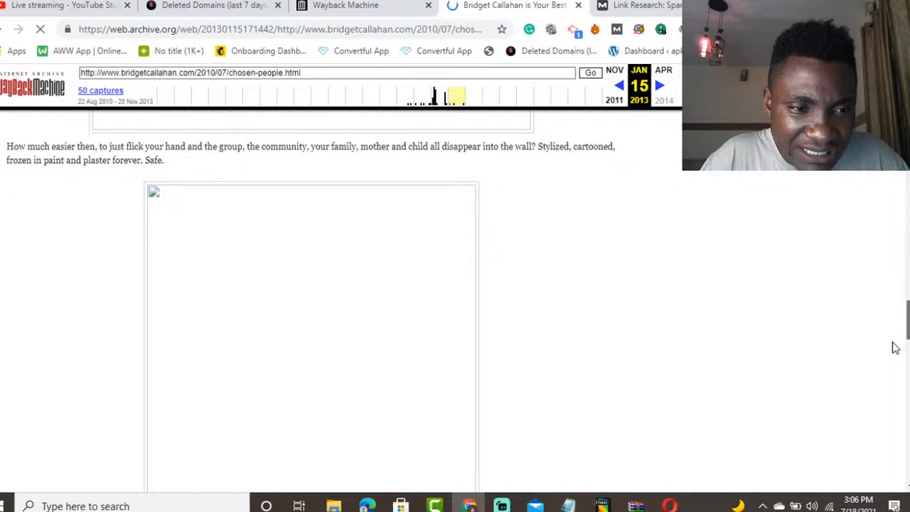
scroll(895, 356, down, 2)
drag(896, 367, 909, 231)
drag(909, 193, 909, 122)
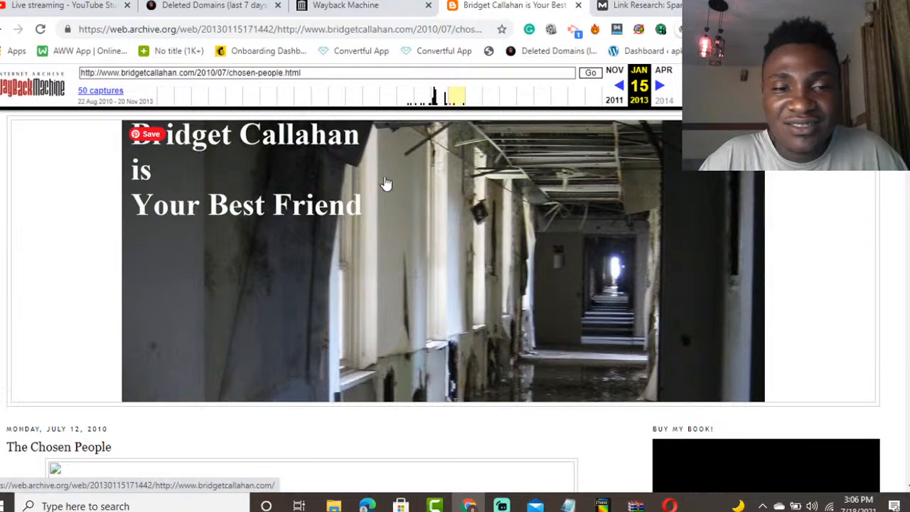
Return to Moz's Spam Score overview for BridgetCallahan.com and open the domain's Linking Domains report
click(622, 6)
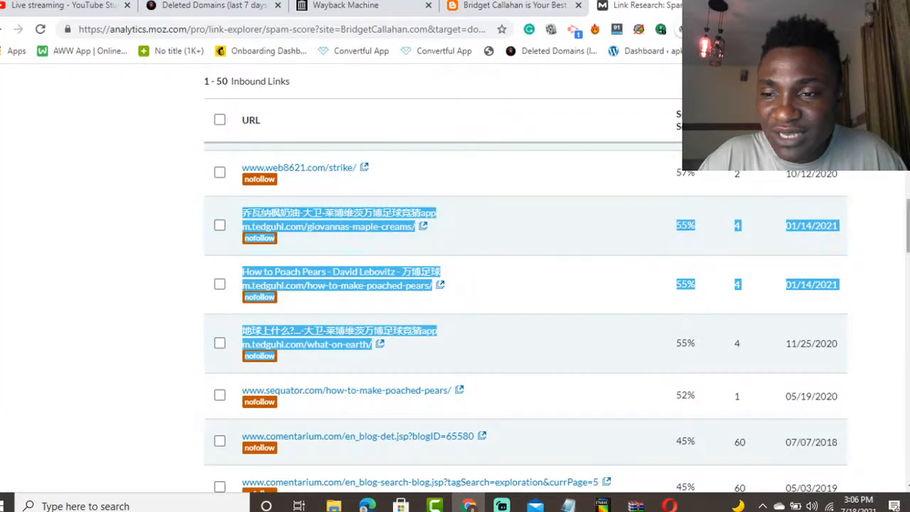
scroll(636, 248, up, 3)
scroll(606, 451, up, 5)
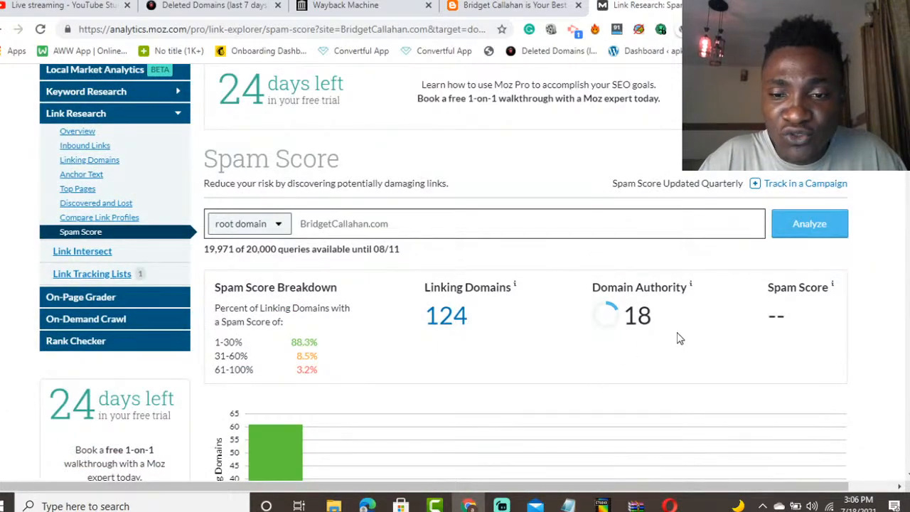
drag(678, 339, 447, 315)
click(451, 319)
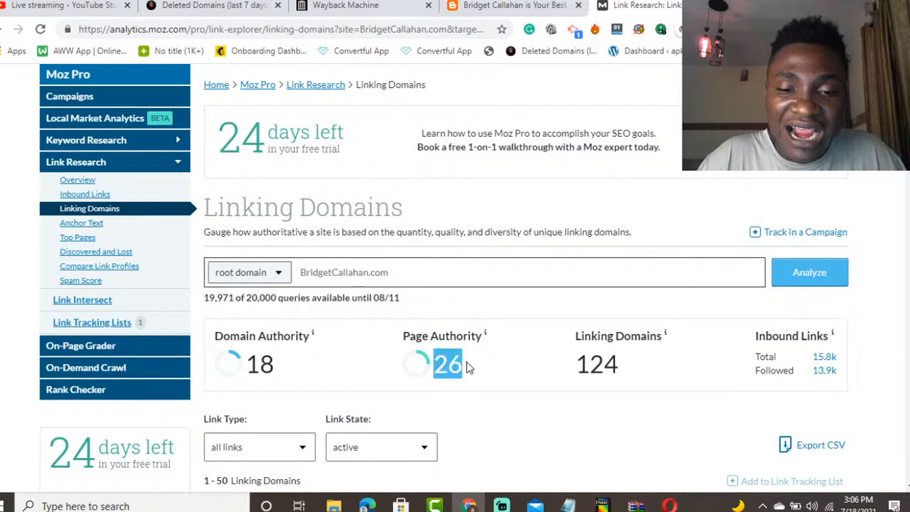
Highlight the Page Authority value for BridgetCallahan.com in Moz, then switch to YouTube Studio to check the live stream's viewers and chat
drag(440, 365, 453, 366)
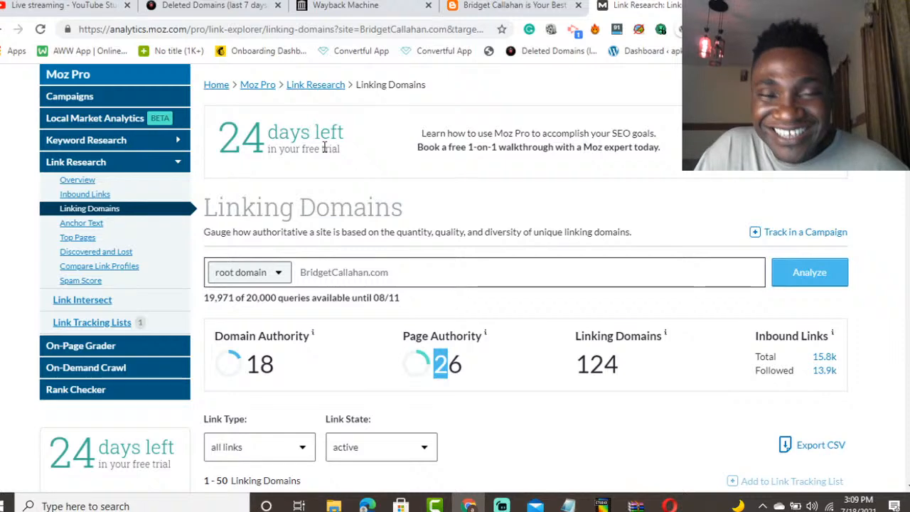
click(466, 4)
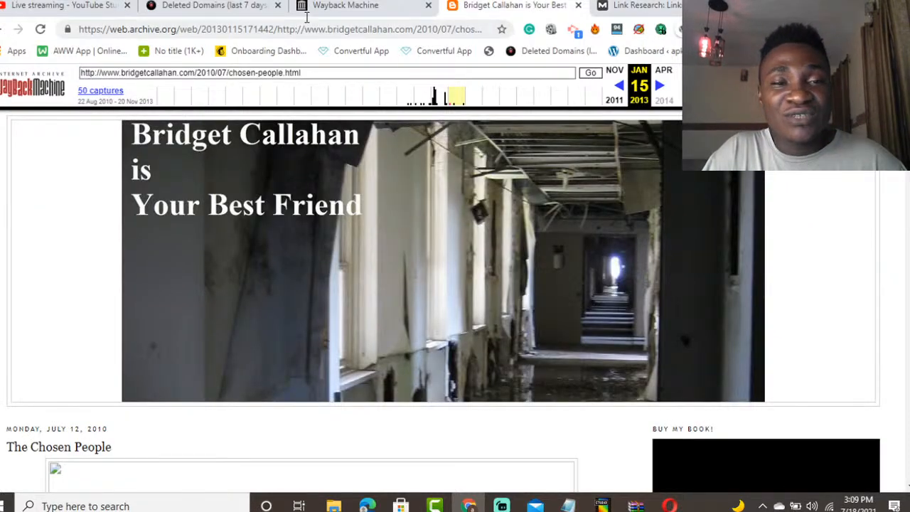
click(359, 5)
click(213, 5)
click(64, 5)
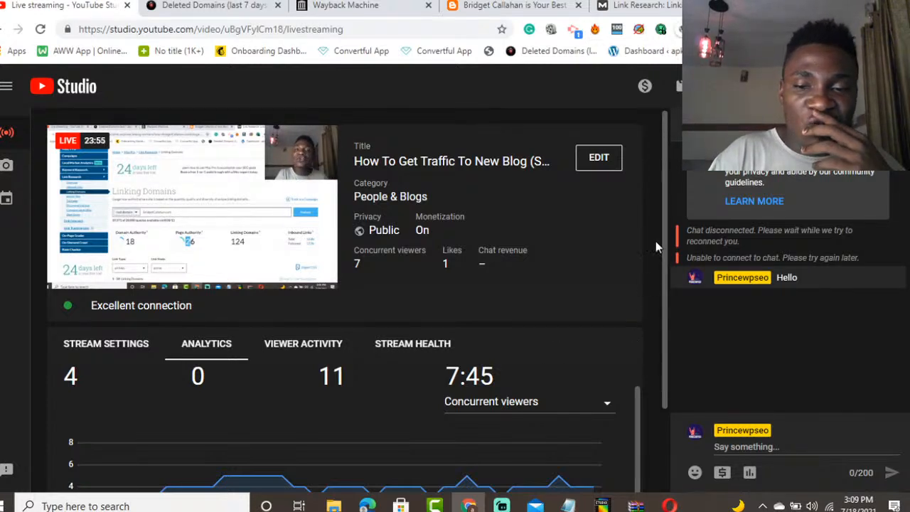
Return to the Wayback Machine calendar for BridgetCallahan.com and select the domain name in its search field
click(672, 6)
click(518, 6)
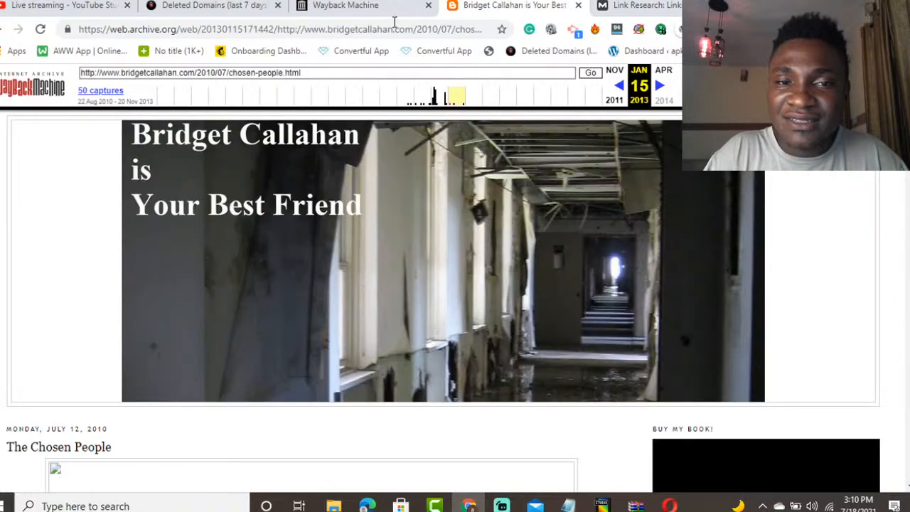
click(355, 6)
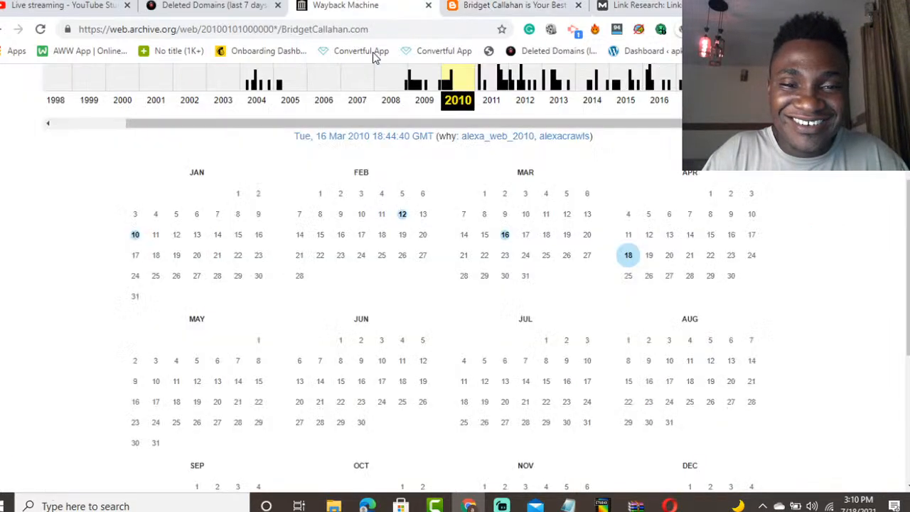
scroll(580, 217, up, 5)
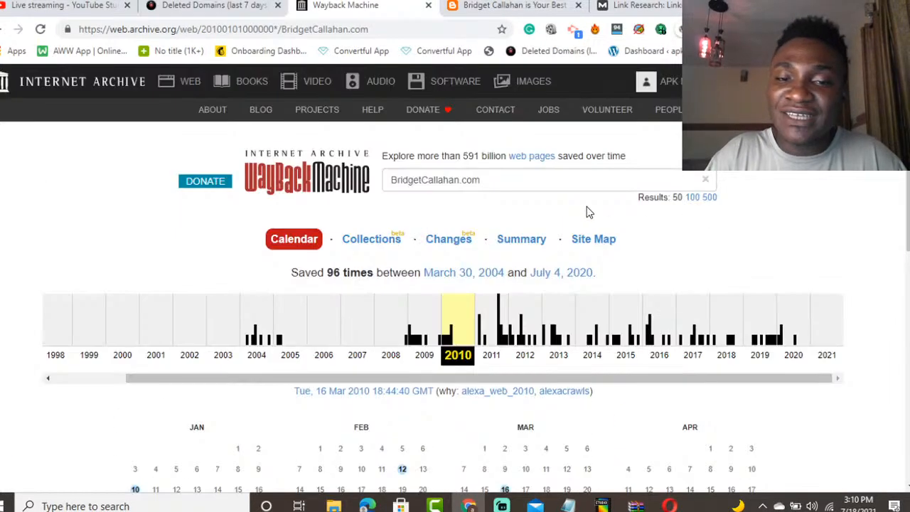
click(553, 182)
triple_click(552, 181)
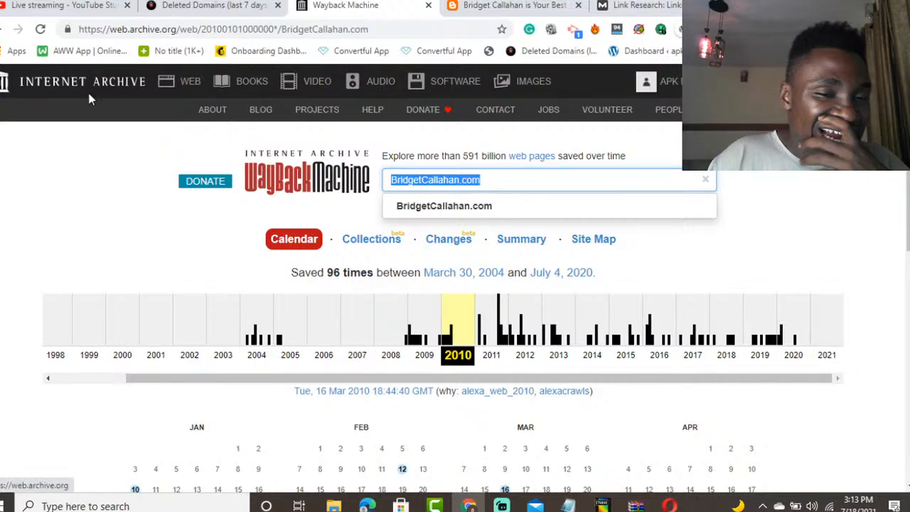
Check the live chat in YouTube Studio and highlight the notice about the chat being disconnected
click(64, 5)
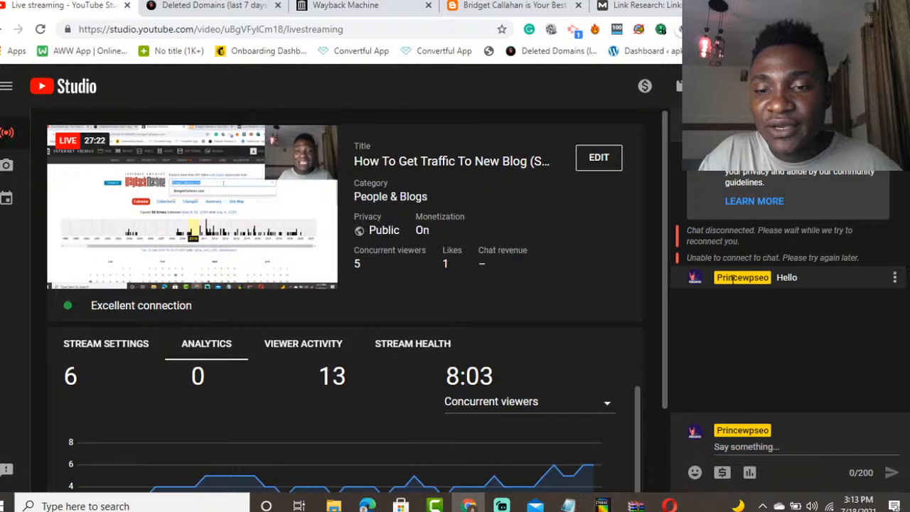
drag(731, 241, 784, 237)
triple_click(754, 241)
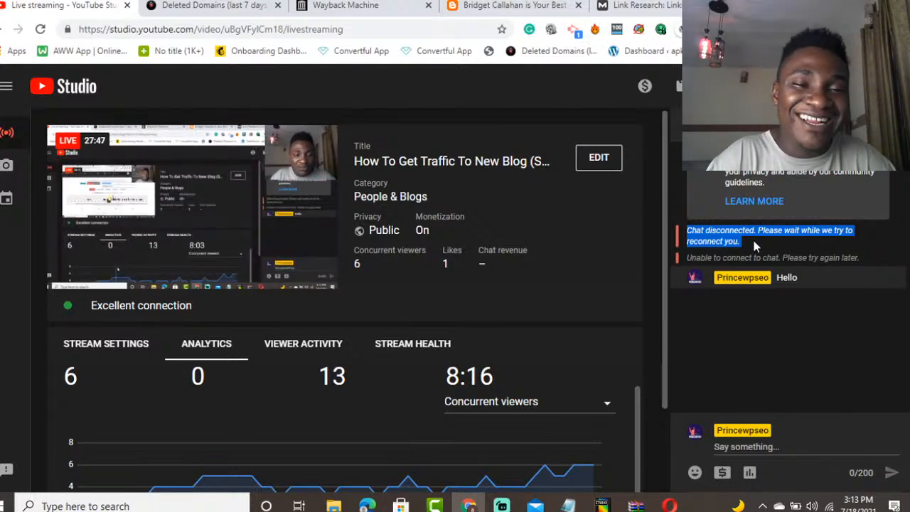
Return to the deleted domains list on ExpiredDomains.net, check Baba-Music.com's end time and copy its name
click(515, 6)
click(346, 5)
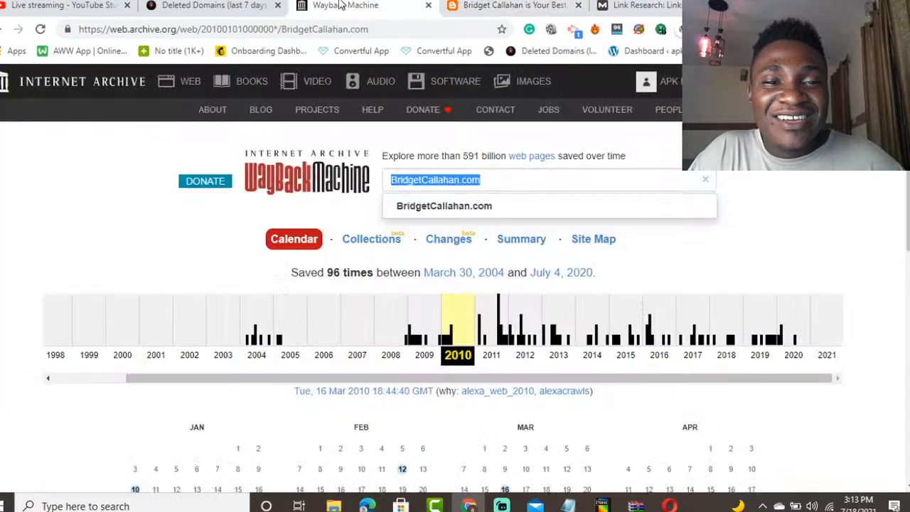
click(202, 6)
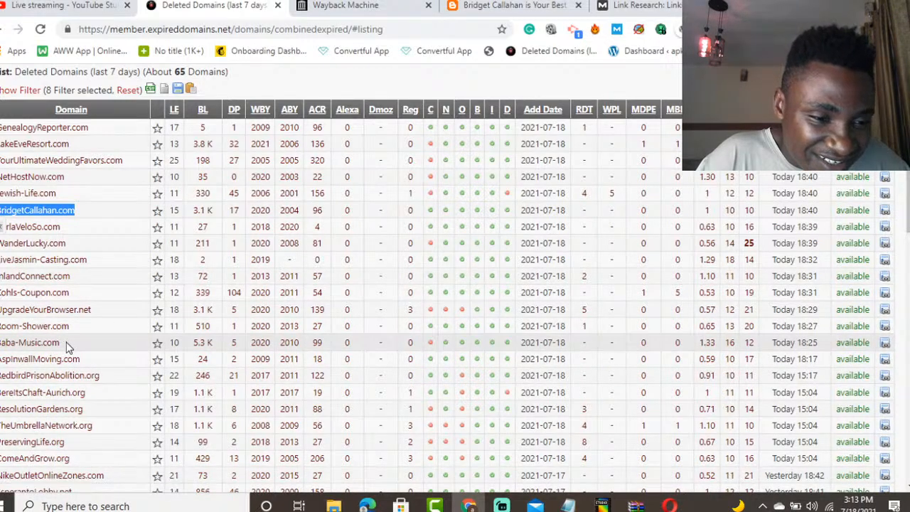
drag(67, 346, 1, 345)
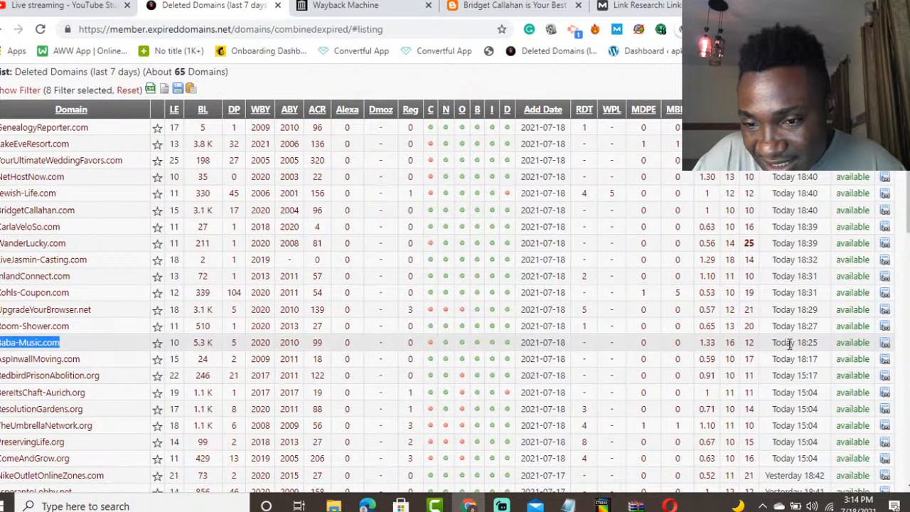
drag(819, 343, 745, 346)
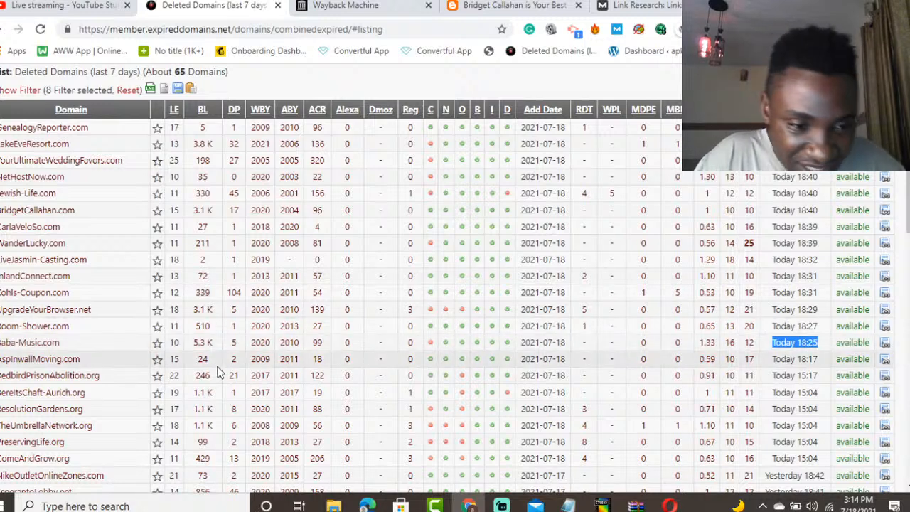
drag(66, 343, 4, 345)
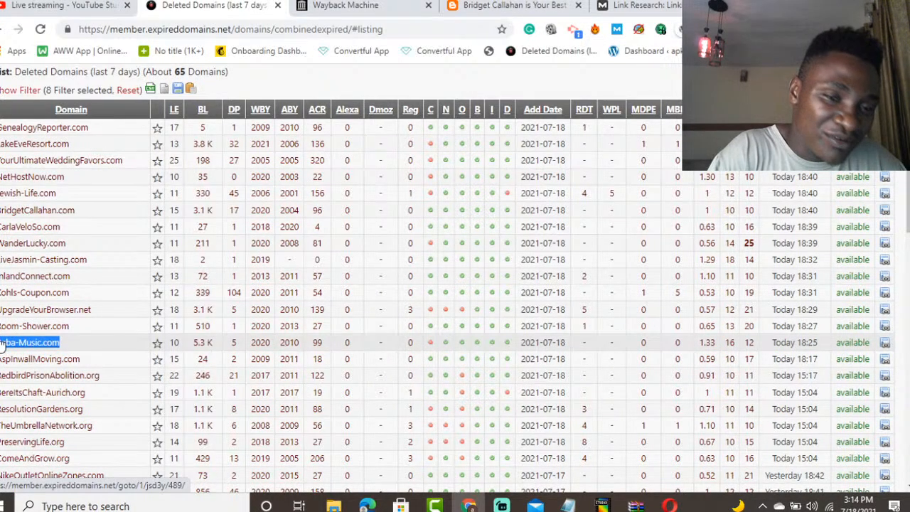
Switch to Moz and analyze the root domain Baba-Music.com in the Linking Domains report
click(638, 6)
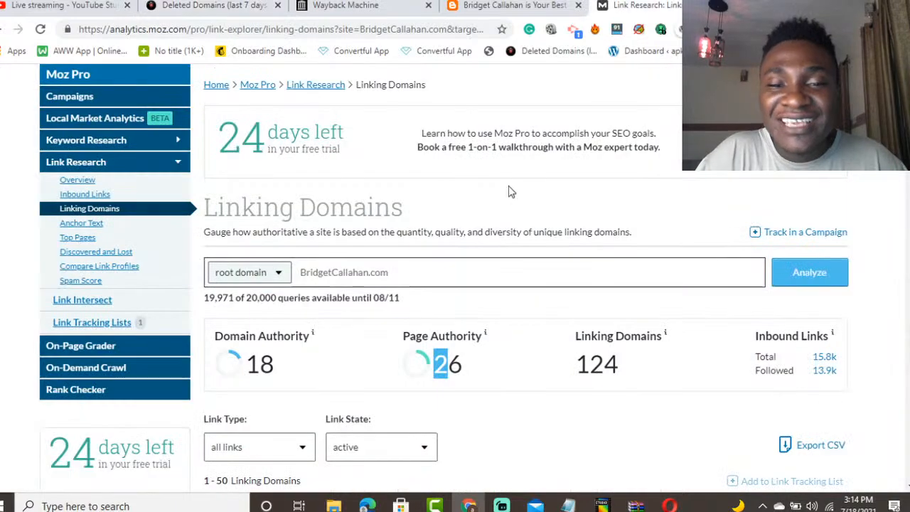
triple_click(479, 272)
text(Baba-Music.com)
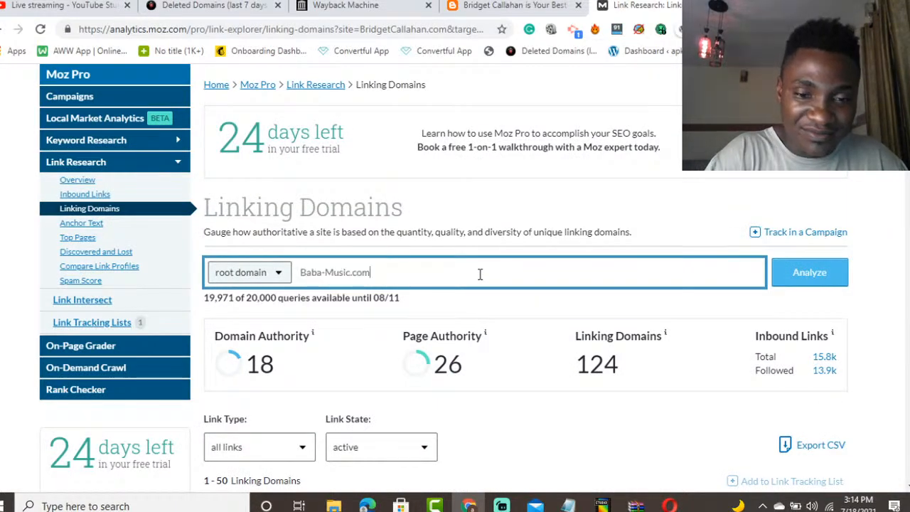
key(Return)
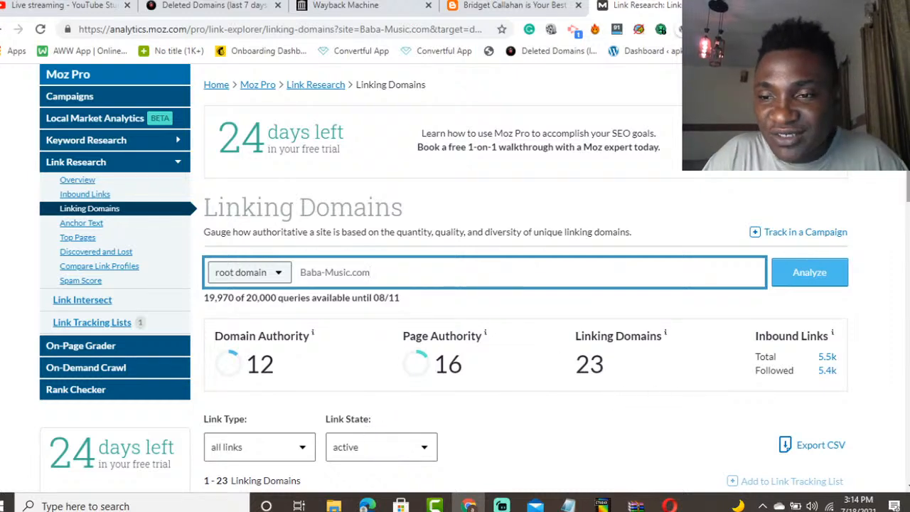
Look through the sites linking to Baba-Music.com and open its Spam Score report
scroll(897, 227, down, 5)
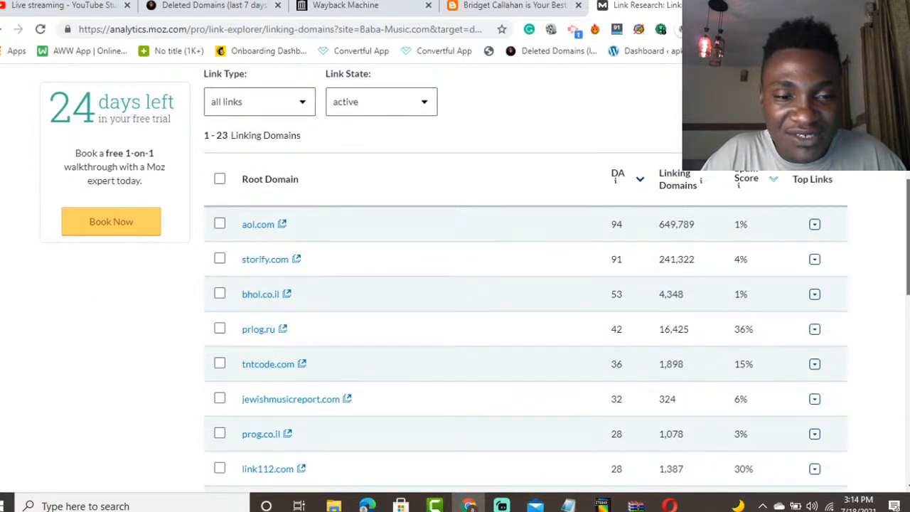
scroll(635, 233, up, 5)
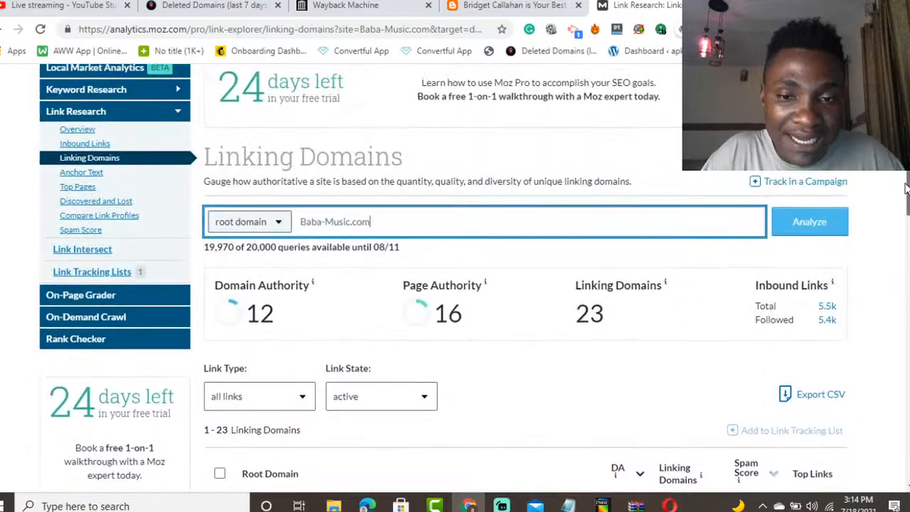
click(100, 256)
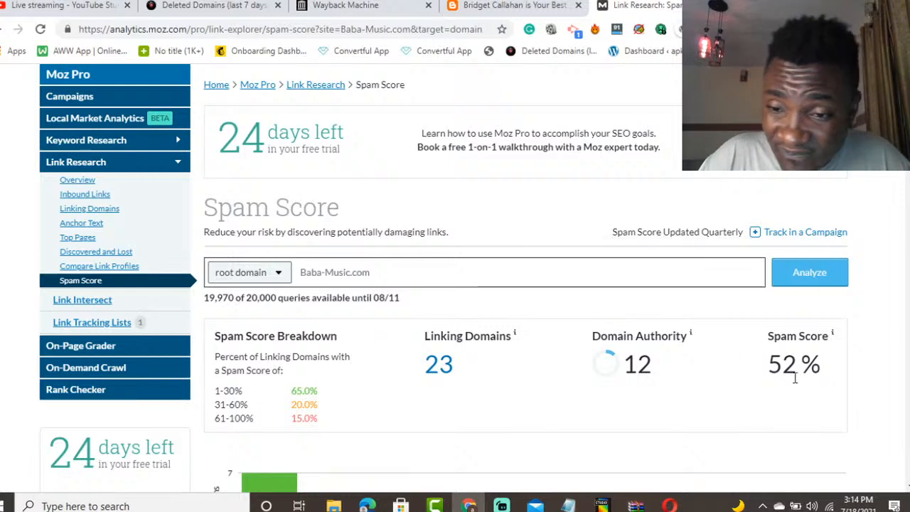
Copy TheUmbrellaNetwork.org from the deleted domains list on ExpiredDomains.net and analyze its Spam Score in Moz
click(203, 5)
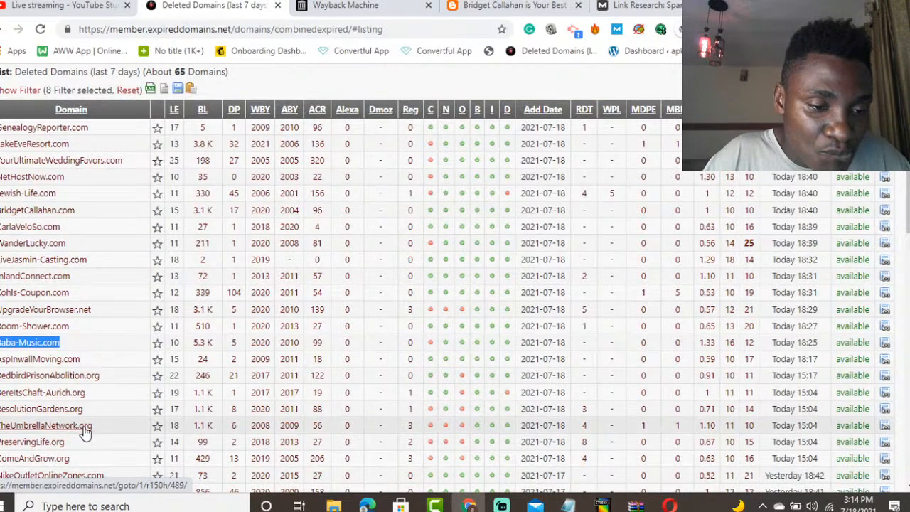
drag(91, 425, 0, 426)
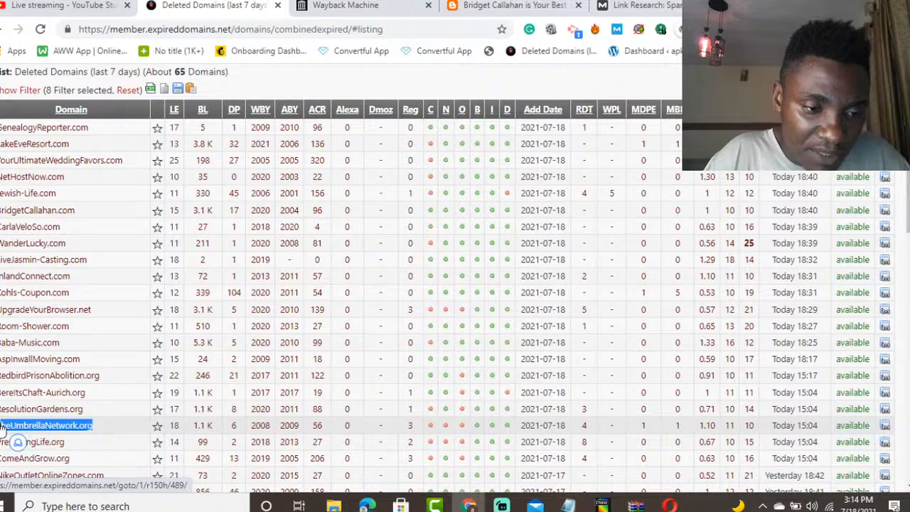
drag(109, 427, 2, 427)
key(ctrl+c)
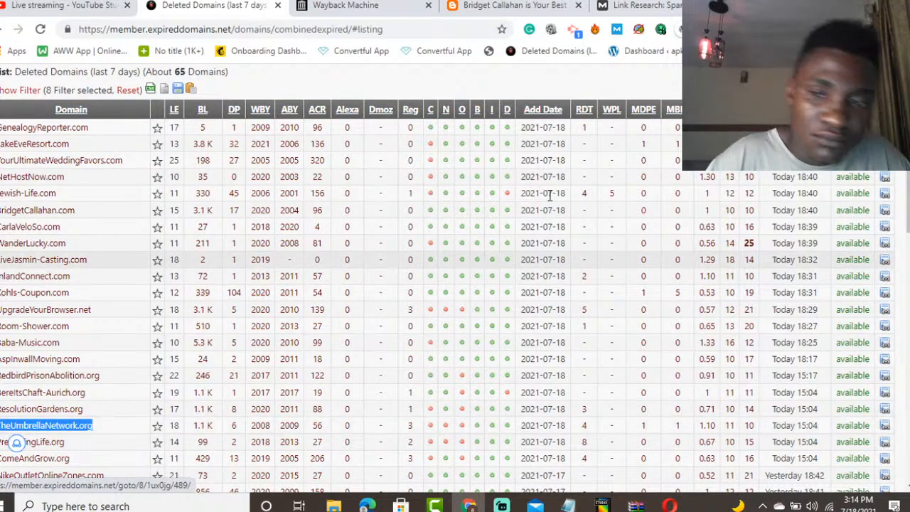
click(626, 6)
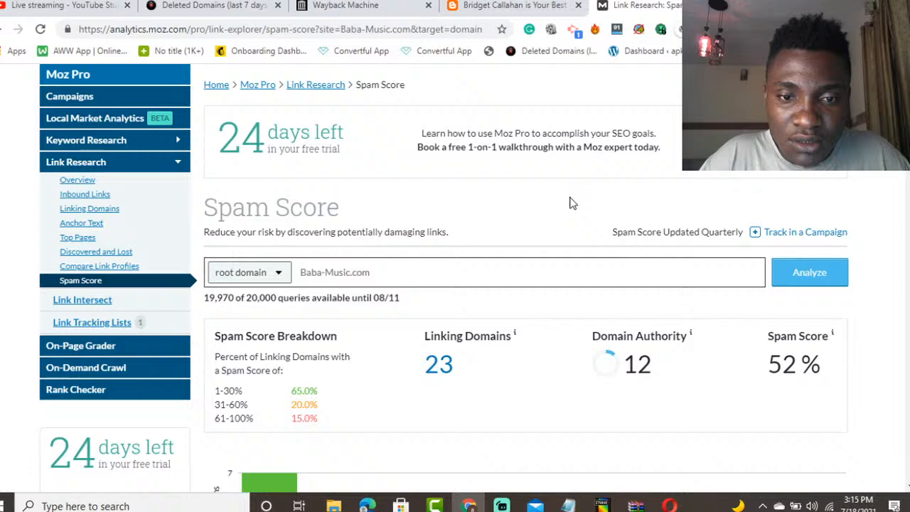
click(456, 282)
key(ctrl+v)
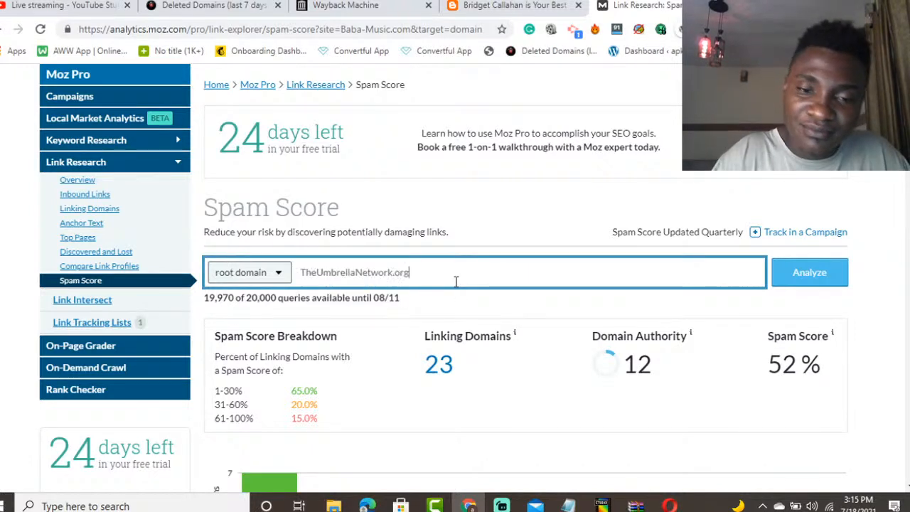
key(Return)
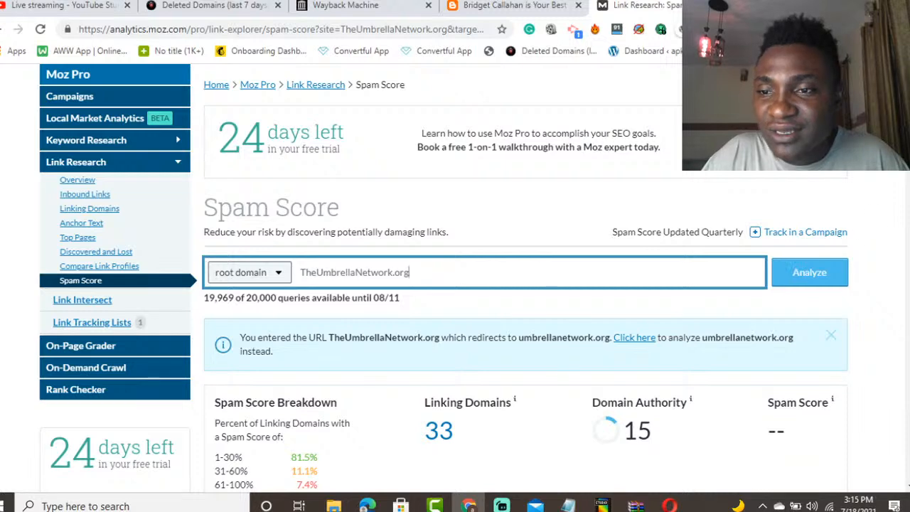
Return to the deleted domains list and compare the RDT values of UpgradeYourBrowser.net and WanderLucky.com
click(213, 5)
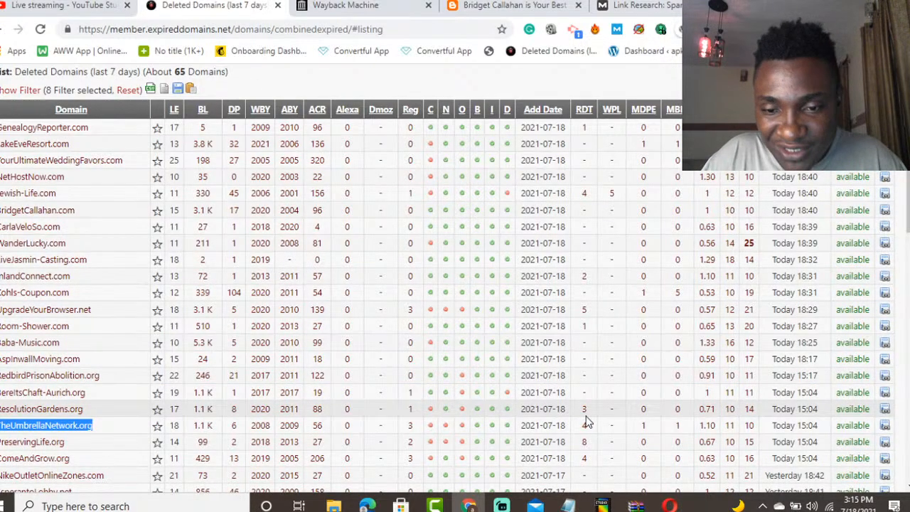
click(585, 310)
double_click(586, 311)
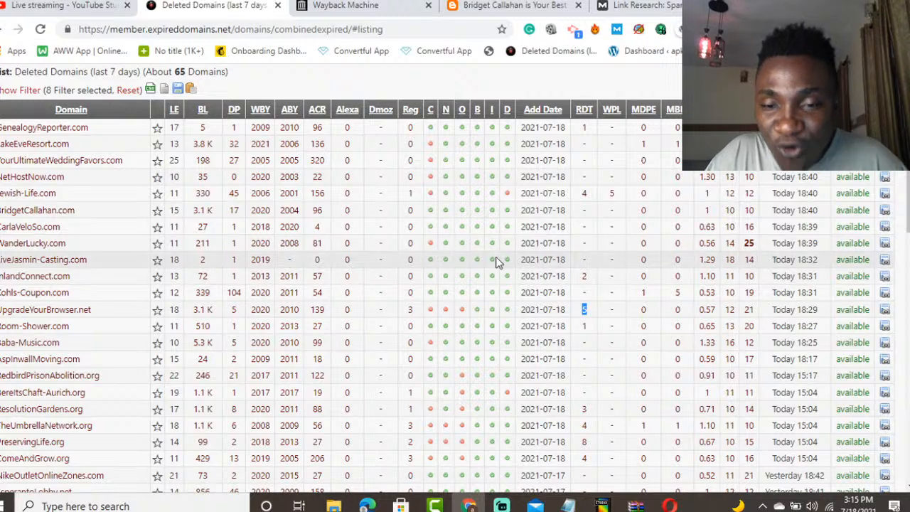
double_click(585, 243)
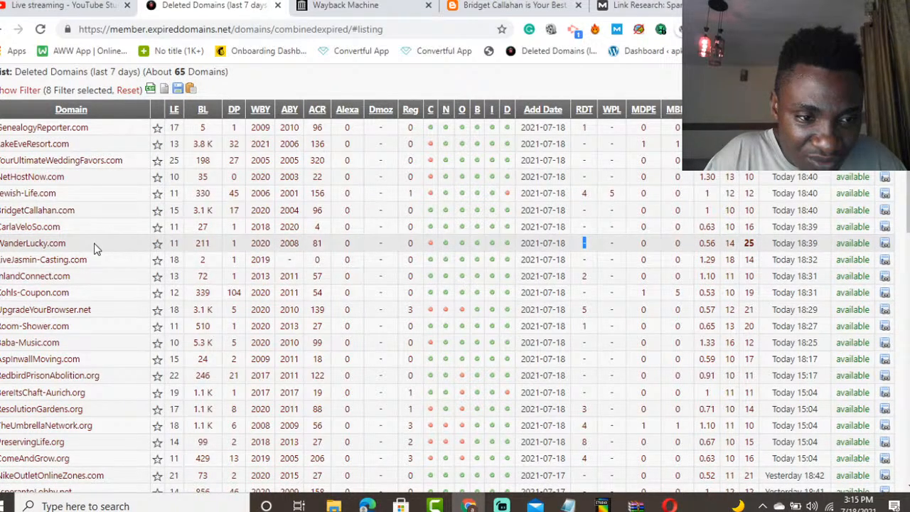
Copy WanderLucky.com from the deleted domains list and analyze its Spam Score in Moz
drag(82, 244, 2, 256)
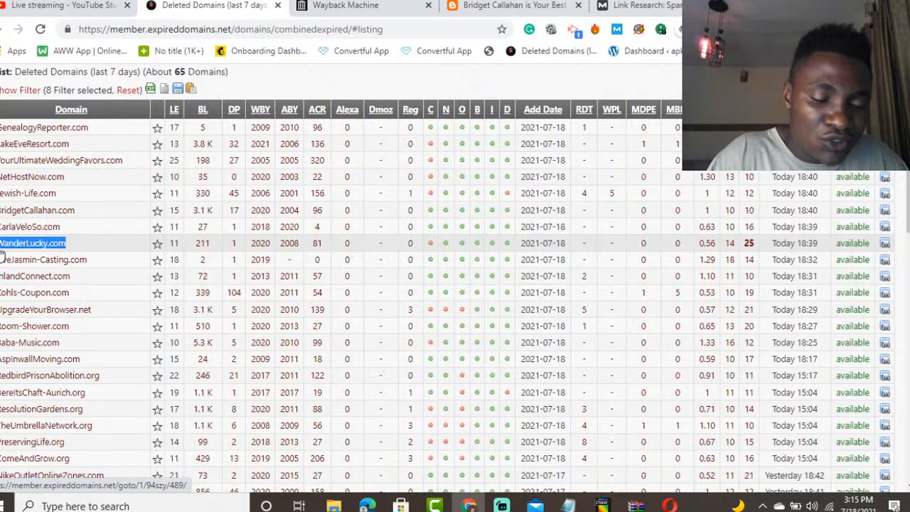
click(622, 6)
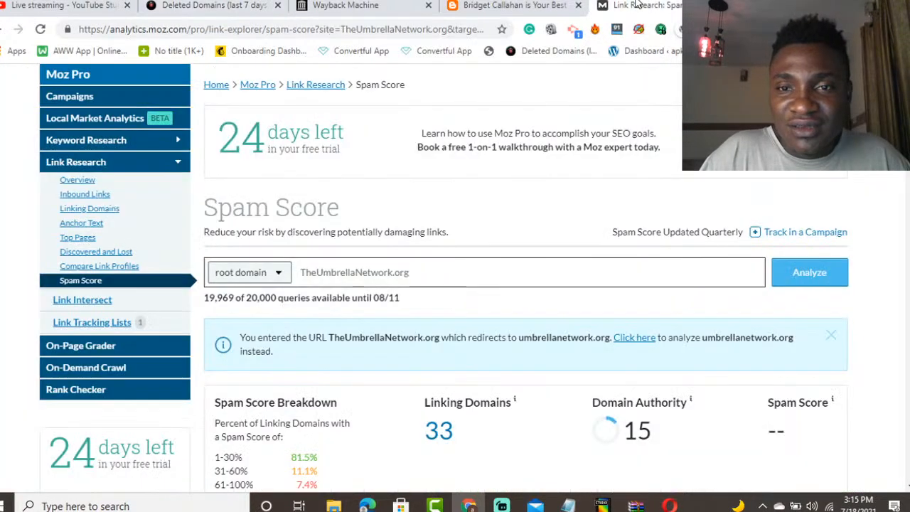
click(505, 260)
triple_click(452, 277)
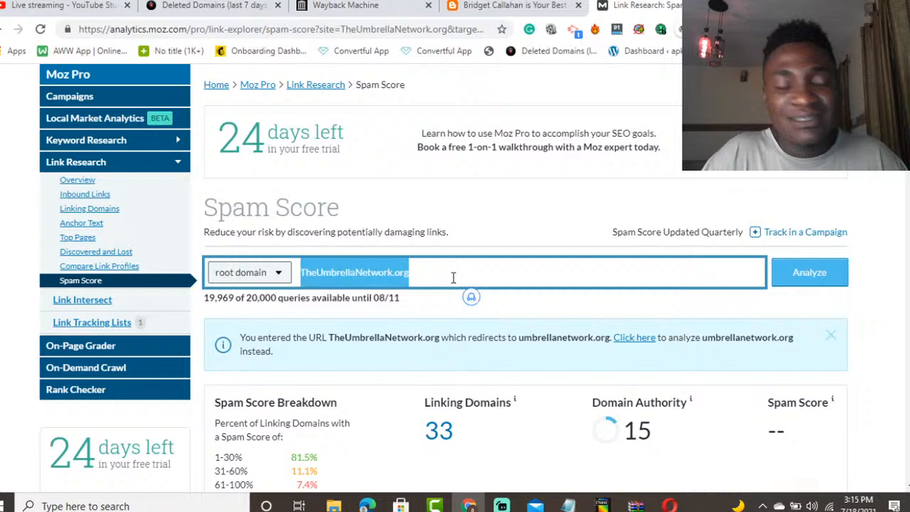
text(WanderLucky.com)
key(Return)
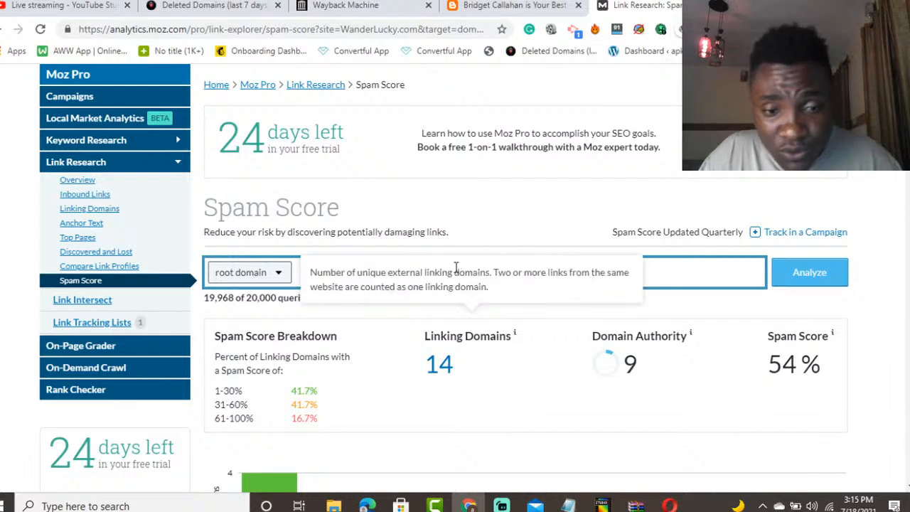
Check the live stream's status in YouTube Studio and return to Moz's Spam Score report for WanderLucky.com
click(37, 5)
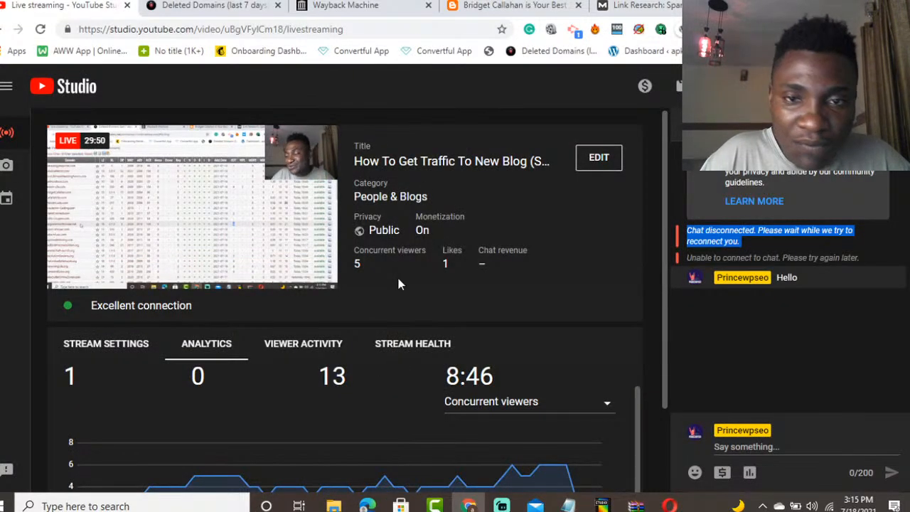
click(672, 5)
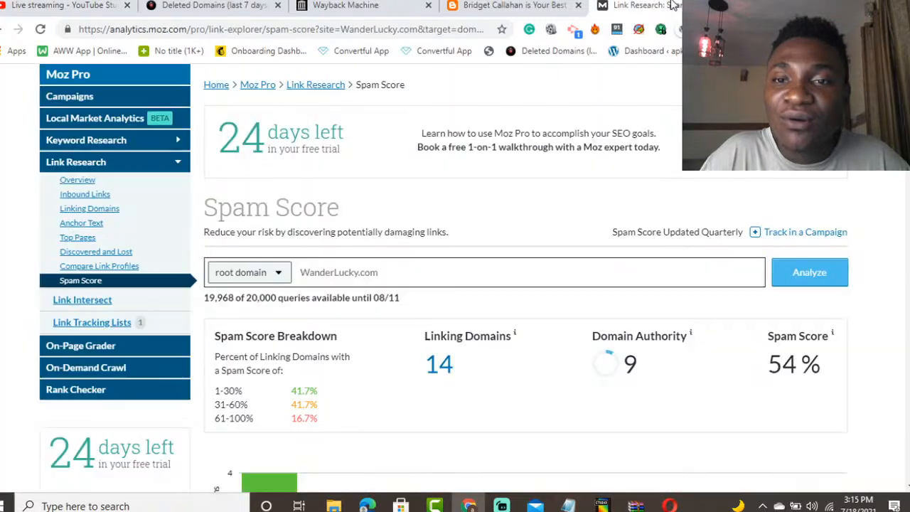
Switch between Moz's Spam Score report and the Wayback Machine, ending on the archived blog page captured on January 15, 2013
click(511, 4)
click(632, 5)
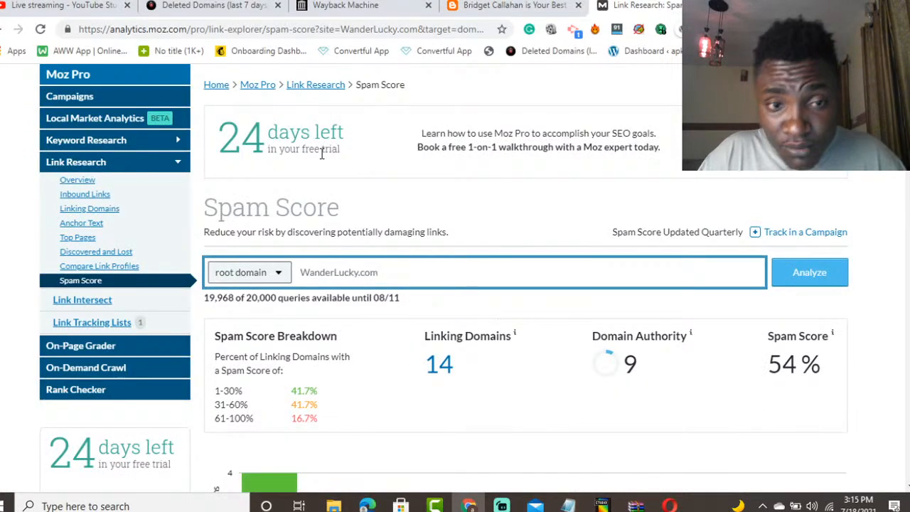
click(340, 5)
click(501, 4)
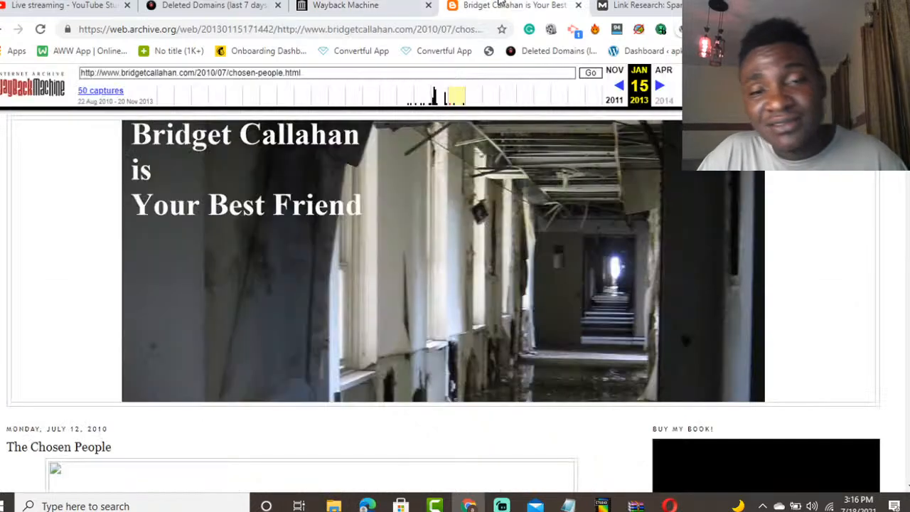
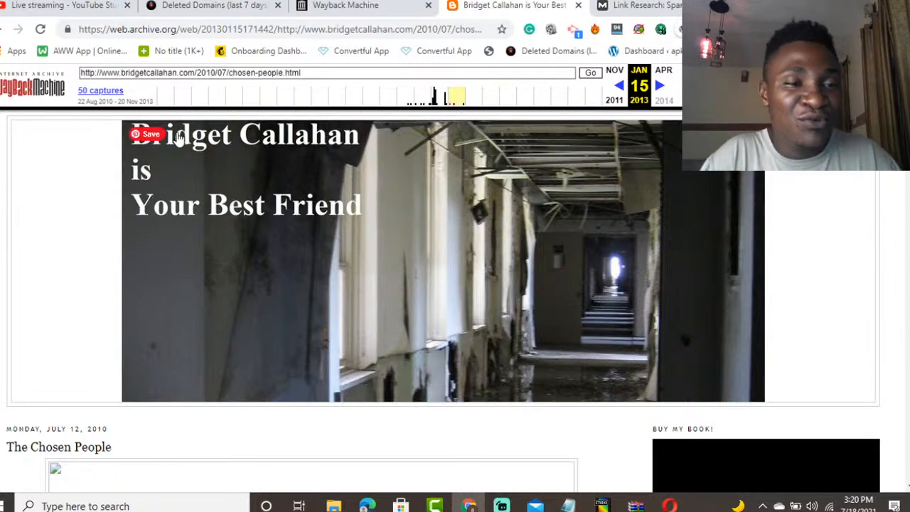
Switch to the live stream dashboard in YouTube Studio, try to pop out the live chat, and examine its connection messages
key(ctrl+1)
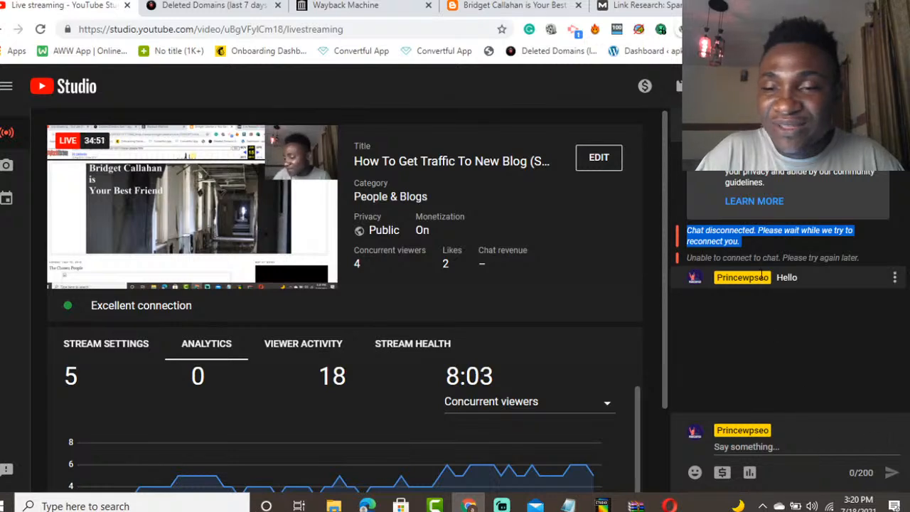
click(889, 126)
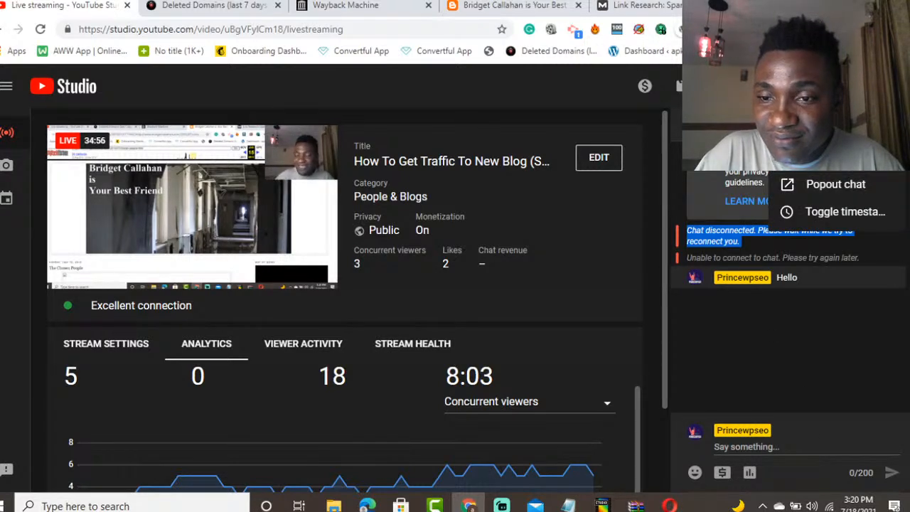
click(836, 184)
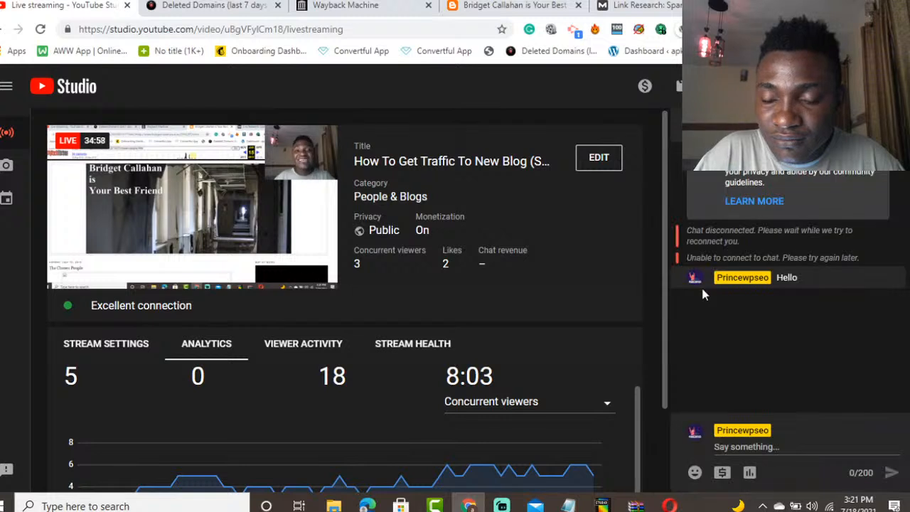
double_click(795, 257)
triple_click(796, 257)
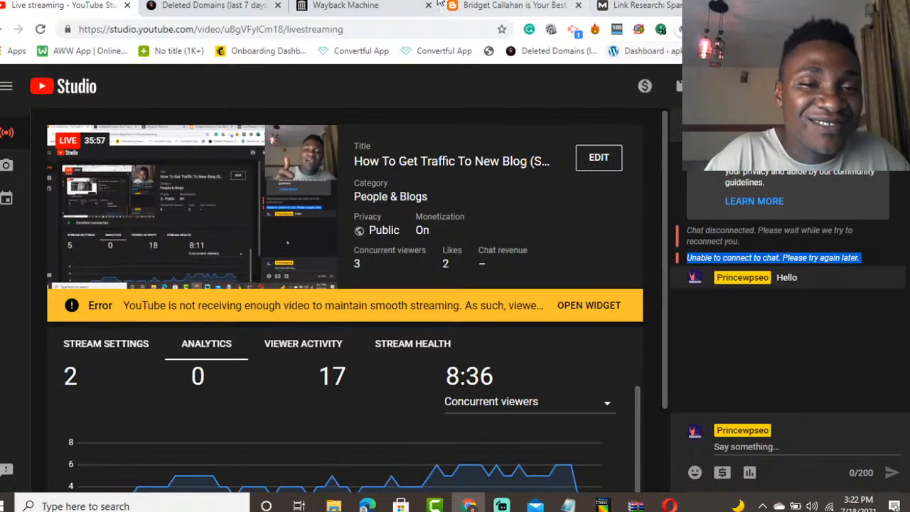
Revisit the archived blog page in the Wayback Machine, and reload the live stream dashboard in YouTube Studio
click(363, 6)
click(518, 5)
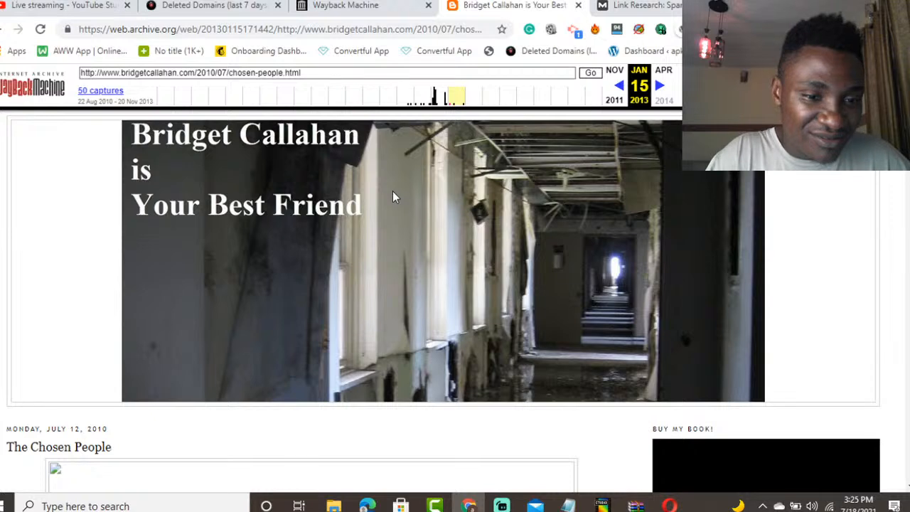
click(68, 6)
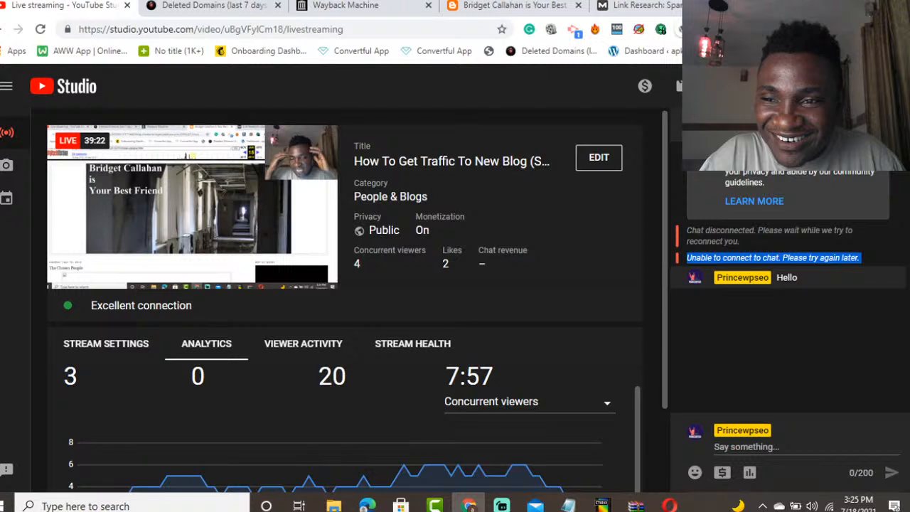
mouse_move(332, 173)
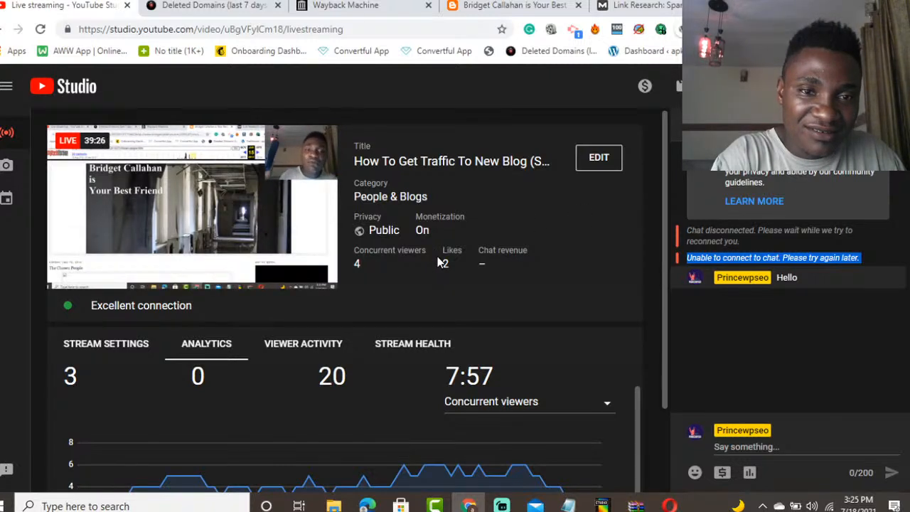
key(F5)
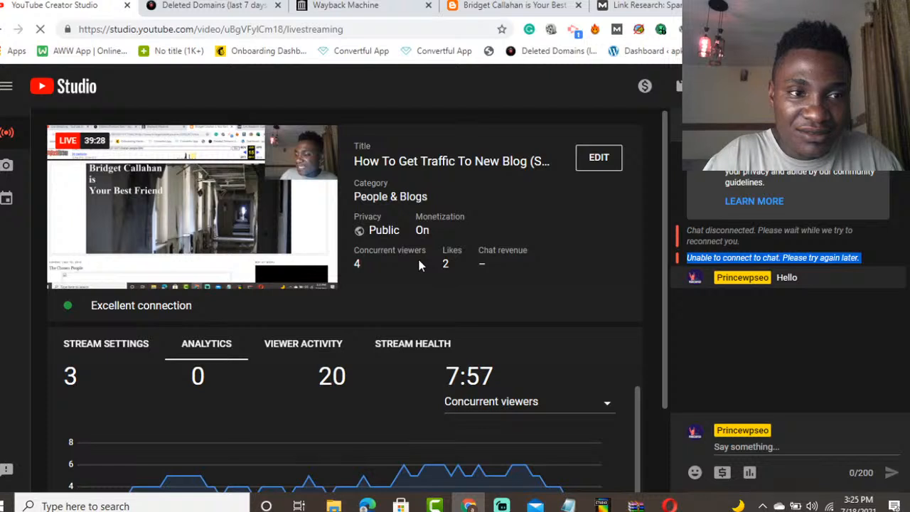